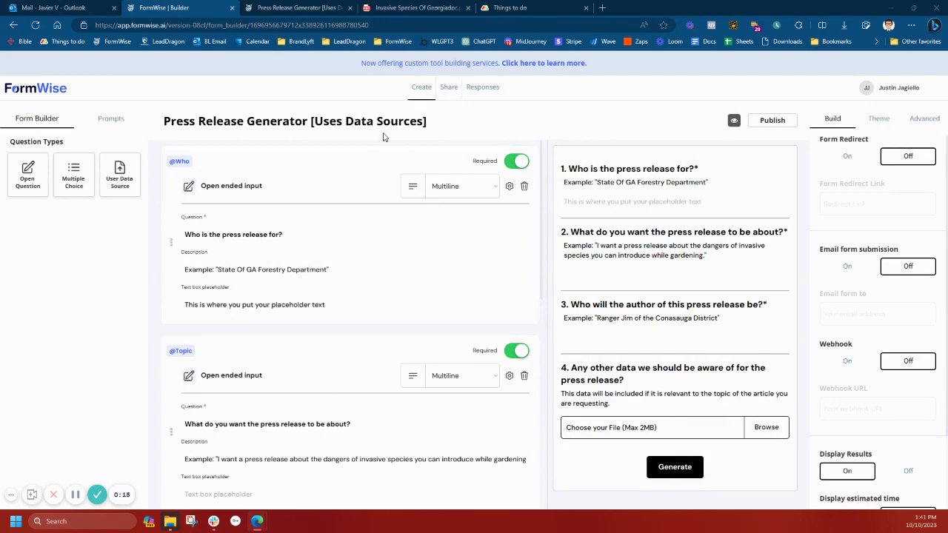
View the data-source prompt's settings under Prompts, close them, and go back to the form's questions.
scroll(296, 181, "down", 1)
scroll(314, 199, "up", 1)
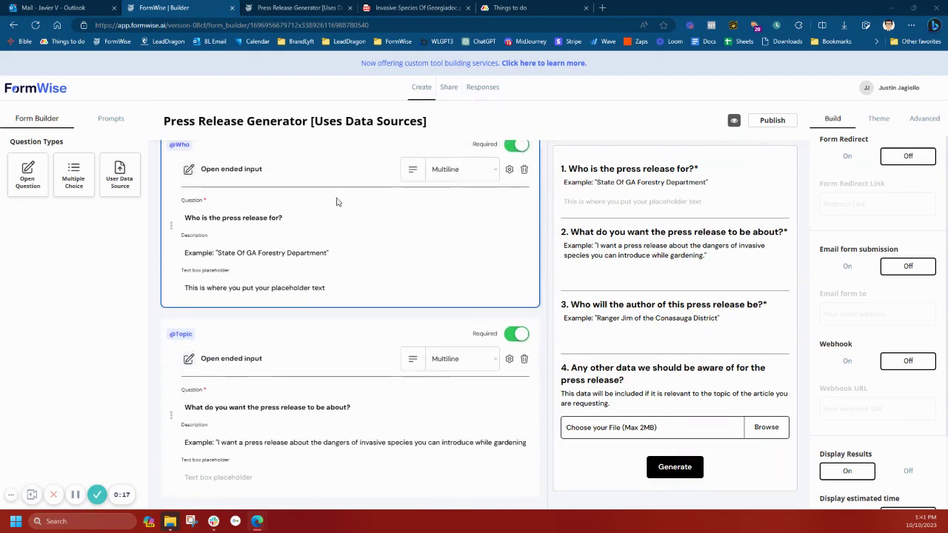
left_click(111, 119)
left_click(646, 214)
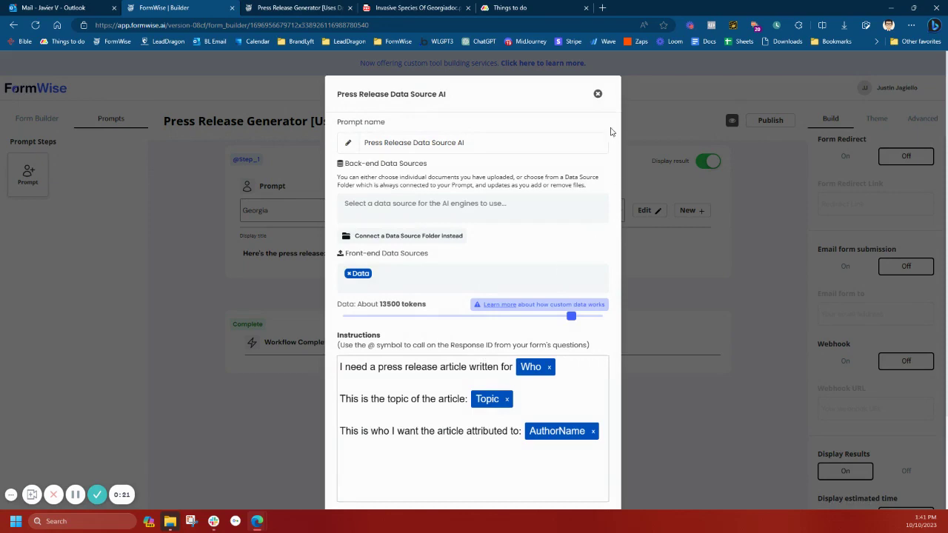
left_click(598, 95)
left_click(41, 124)
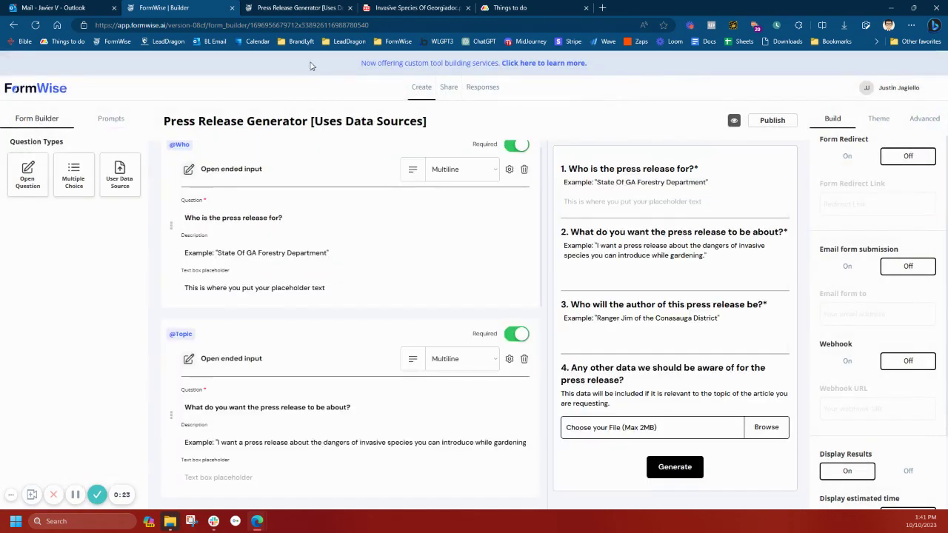
left_click(300, 8)
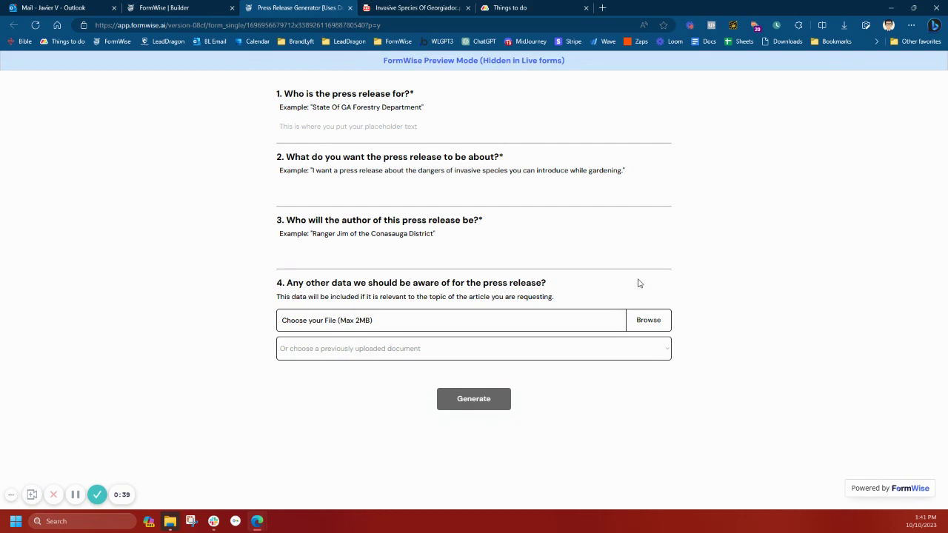
left_click(410, 9)
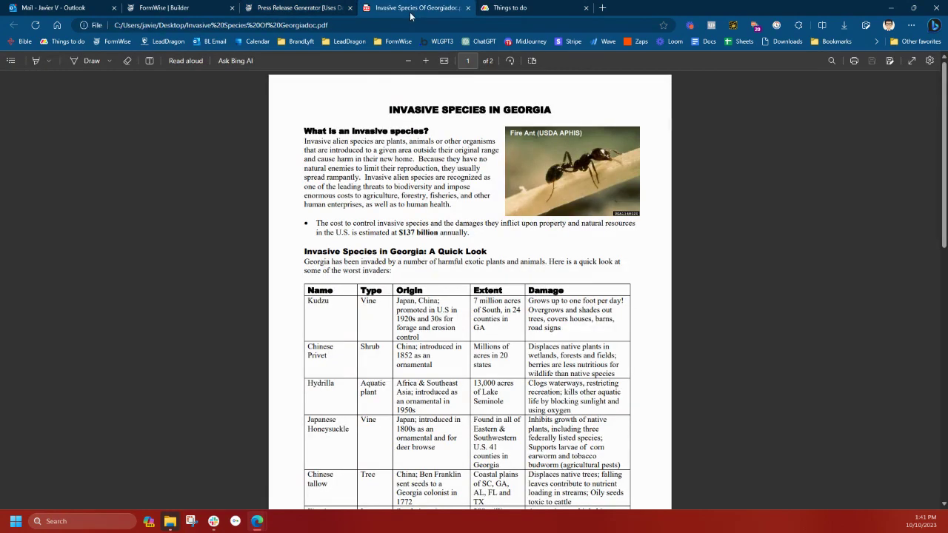
scroll(605, 247, "down", 10)
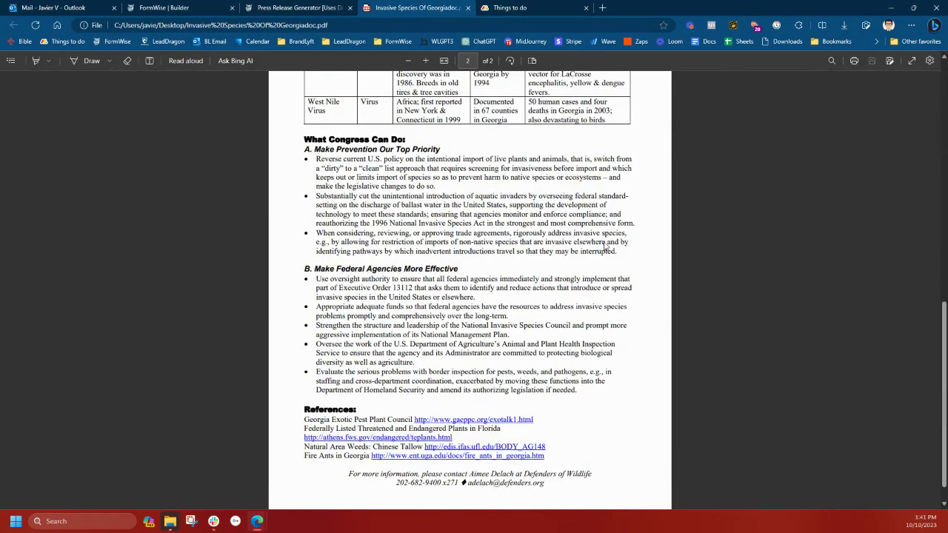
scroll(606, 247, "up", 10)
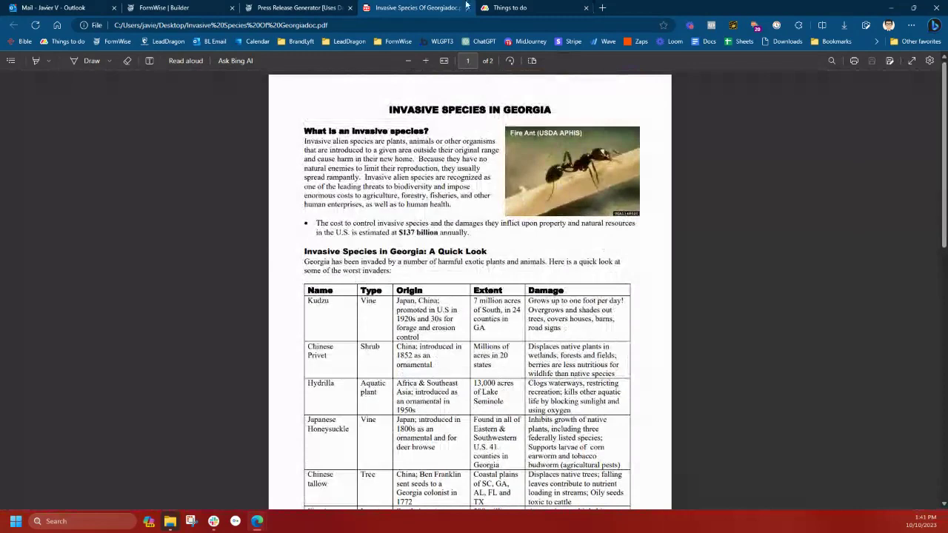
Answer question 1 with the example 'State Of GA Forestry Department'.
left_click(326, 9)
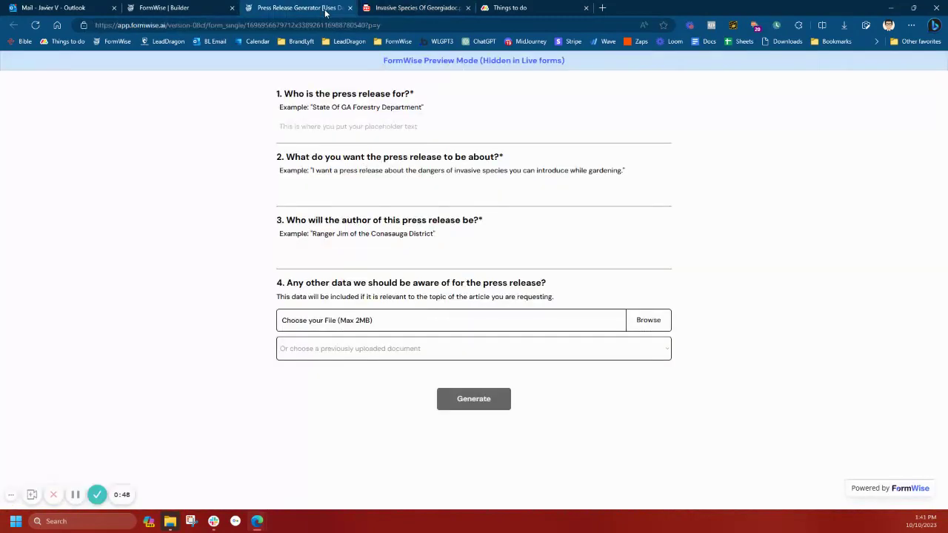
left_click(287, 123)
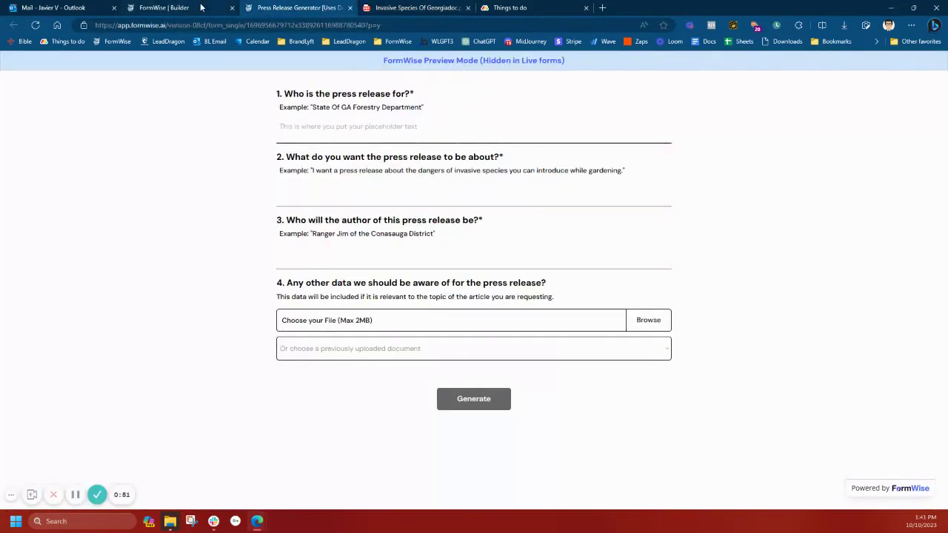
left_click(201, 8)
left_click(308, 7)
left_click_drag(312, 107, 433, 109)
key("ctrl+c")
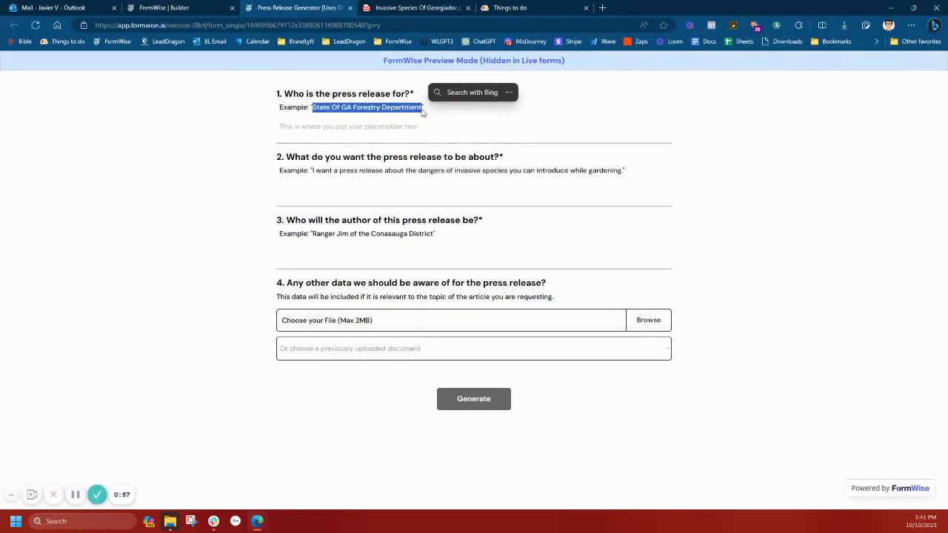
left_click(391, 135)
key("ctrl+v")
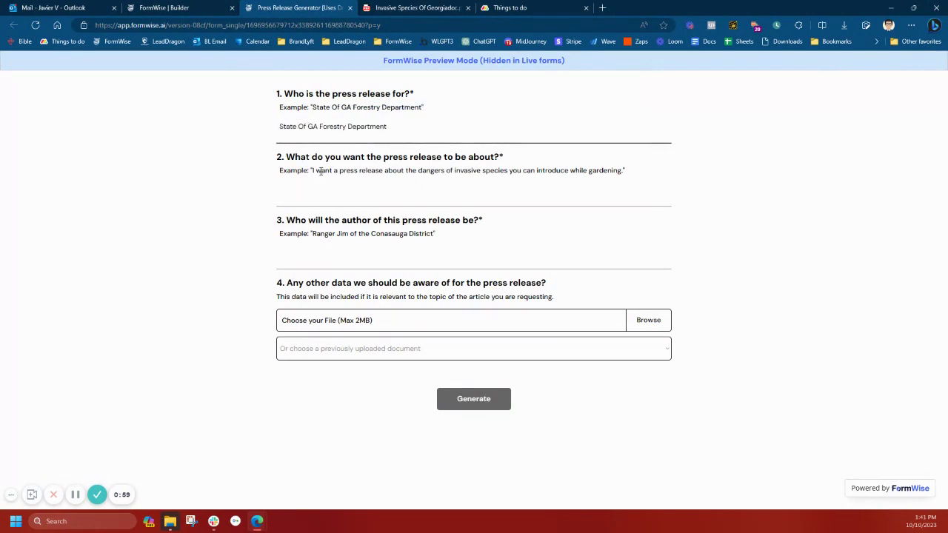
Copy the example gardening sentence into answer 2 and append 'in the state of georgia'.
left_click_drag(314, 171, 623, 171)
key("ctrl+c")
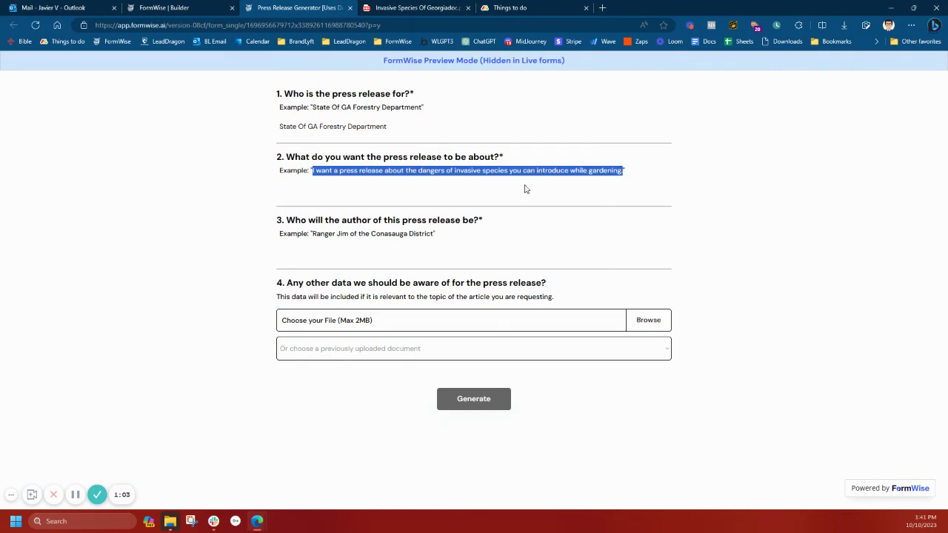
left_click(525, 188)
key("ctrl+v")
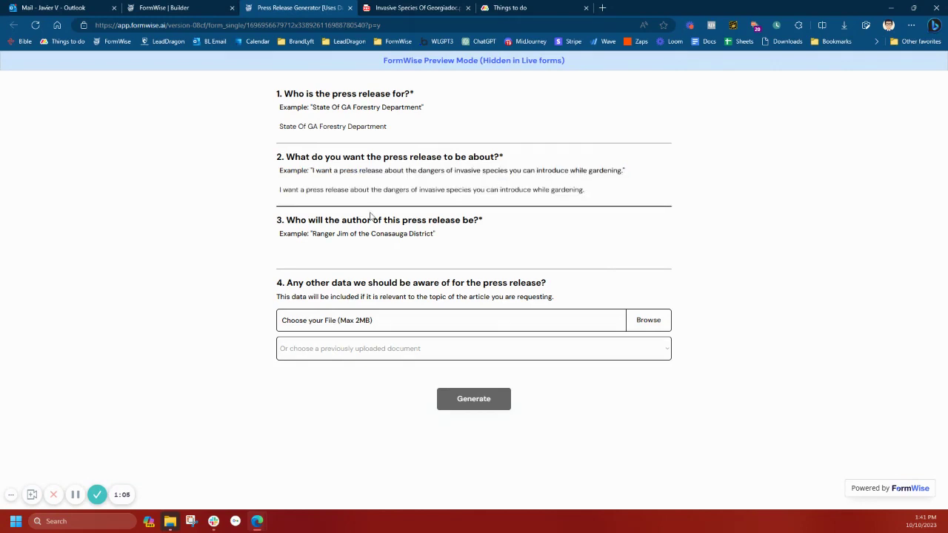
left_click(225, 245)
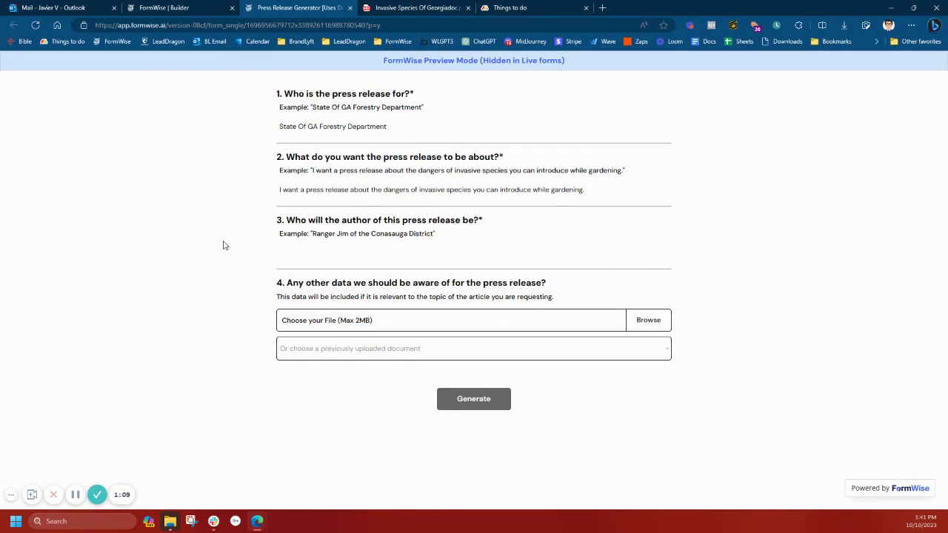
left_click(608, 186)
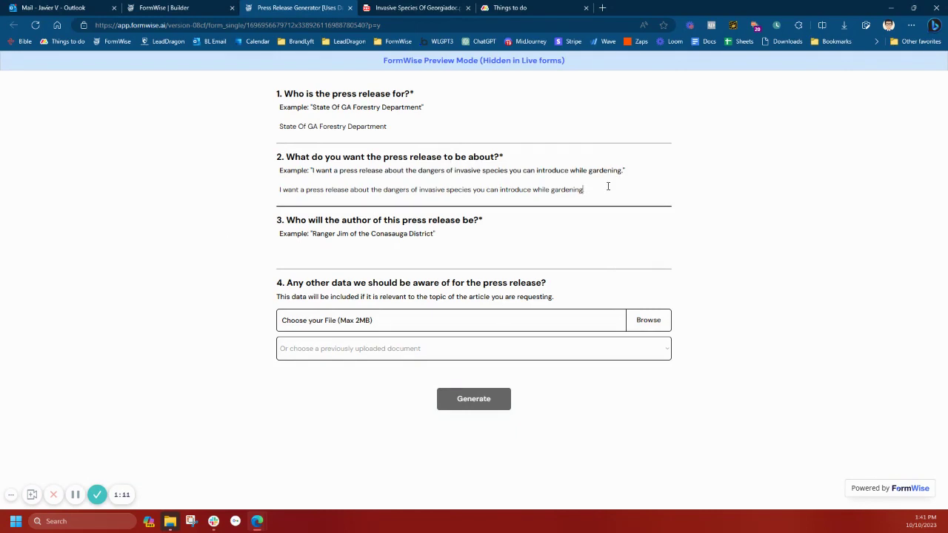
type("in the state of georgia")
left_click(734, 161)
left_click(485, 260)
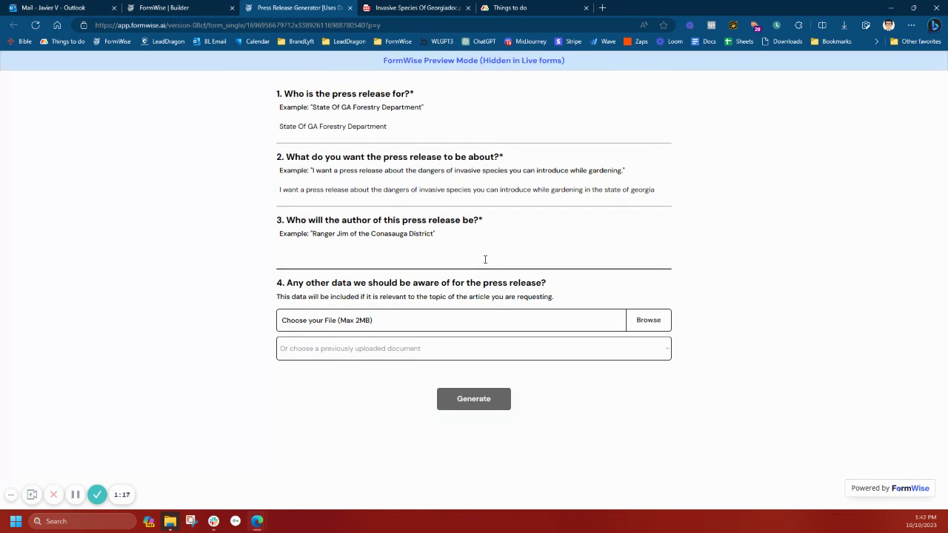
left_click(415, 8)
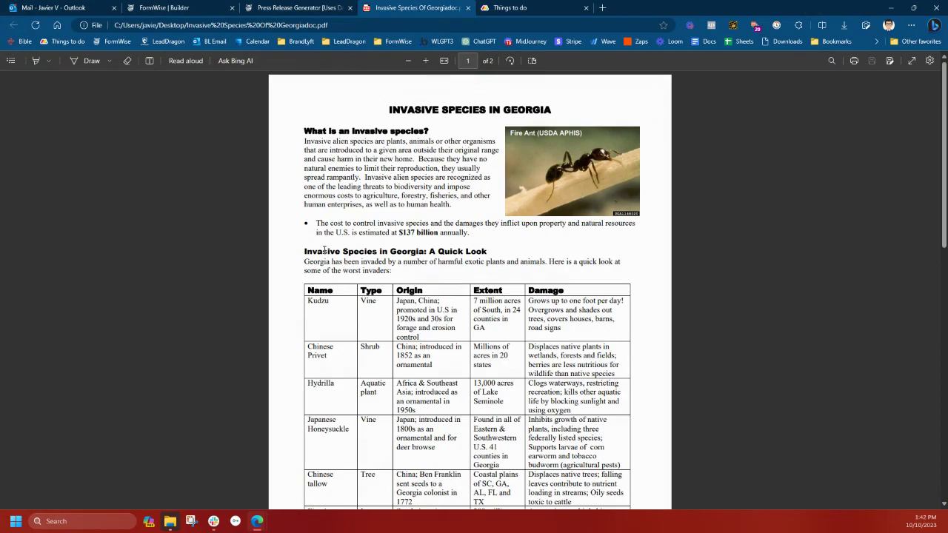
left_click_drag(323, 230, 444, 234)
left_click(466, 246)
scroll(380, 157, "down", 3)
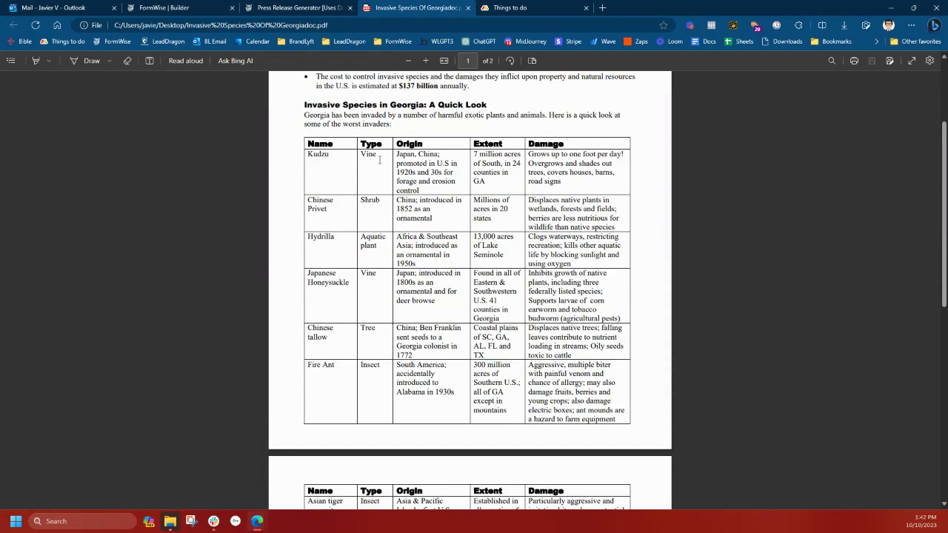
scroll(556, 259, "down", 2)
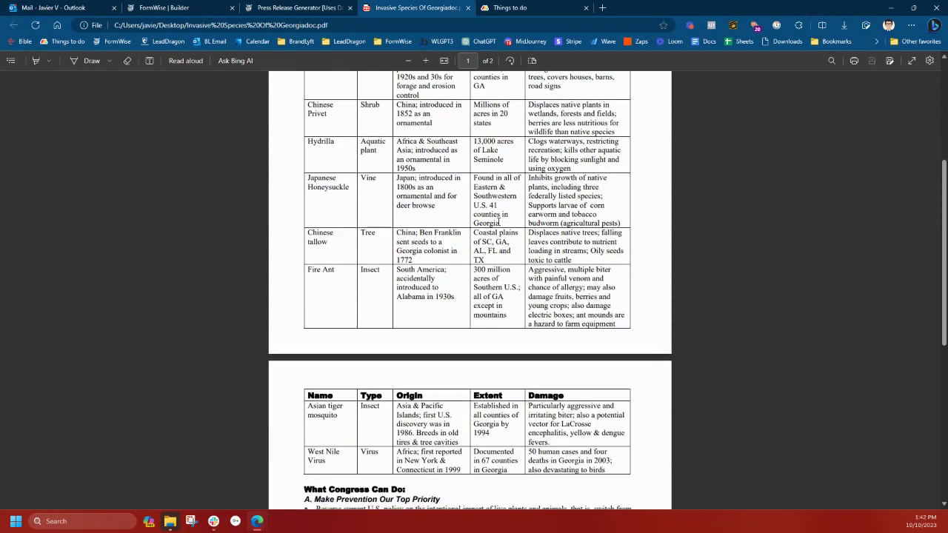
scroll(557, 258, "down", 4)
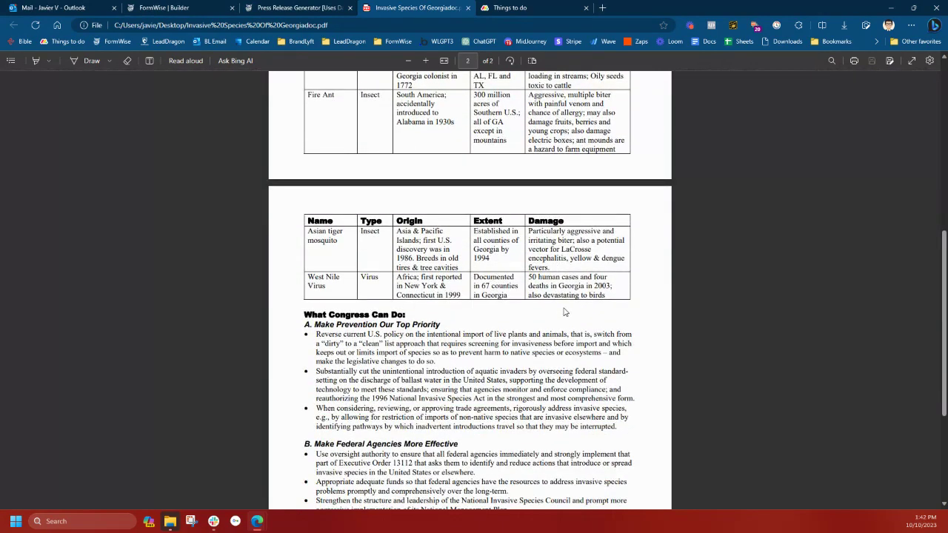
scroll(608, 322, "down", 5)
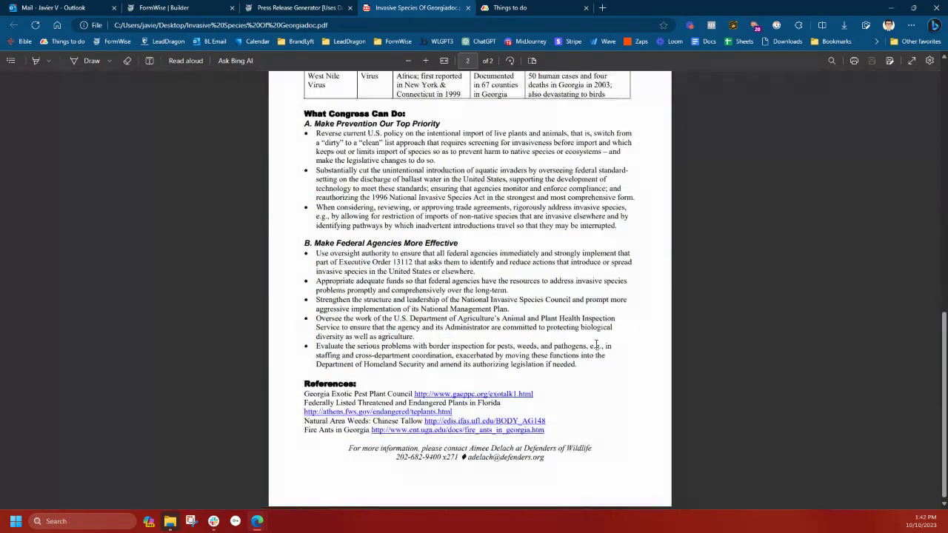
scroll(595, 345, "up", 10)
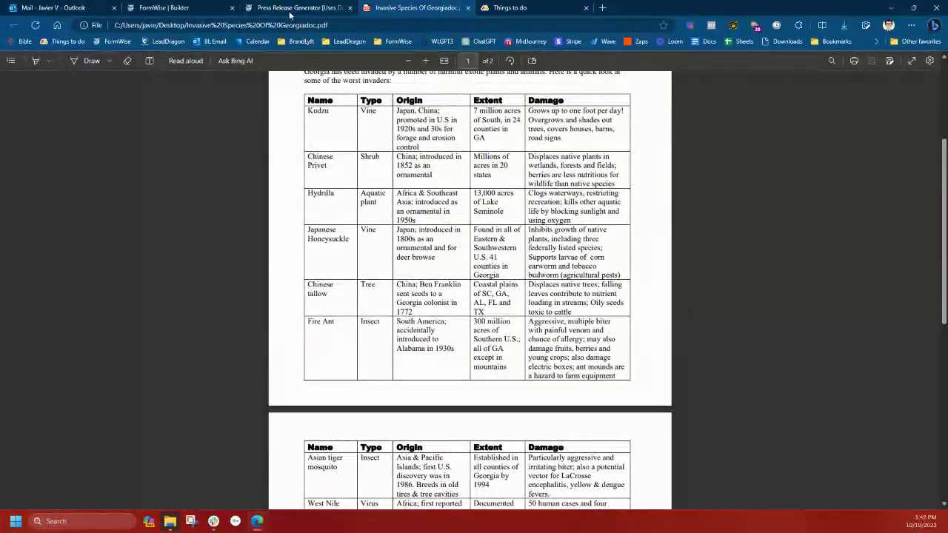
left_click(349, 7)
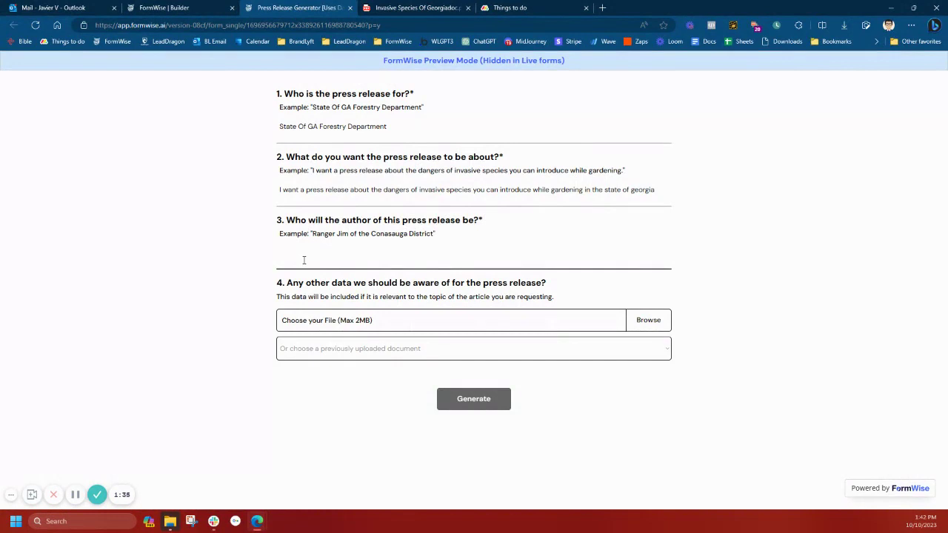
Enter the ranger author's name for question 3 and attach Invasive Species Of Georgiadoc.pdf.
type("Ranger Bob of Ellijay Georgia")
left_click(643, 323)
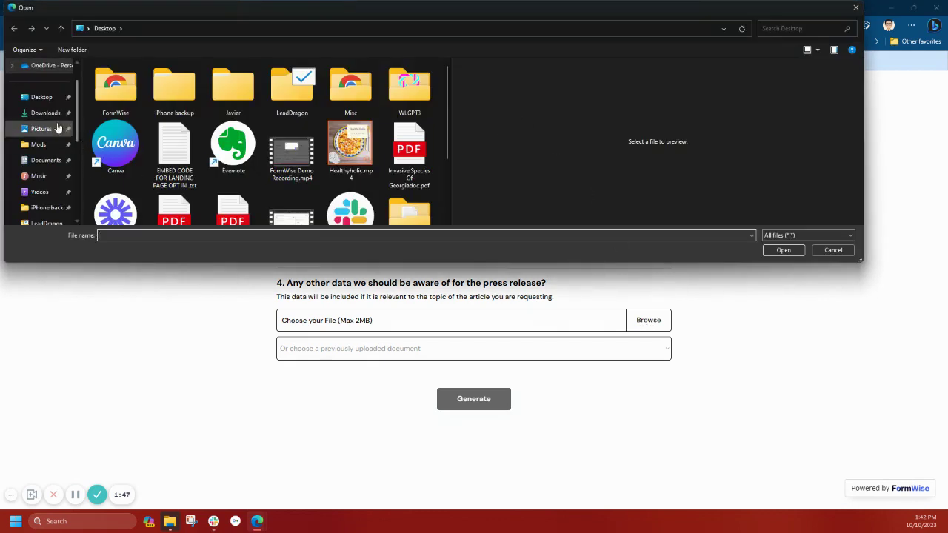
left_click(409, 154)
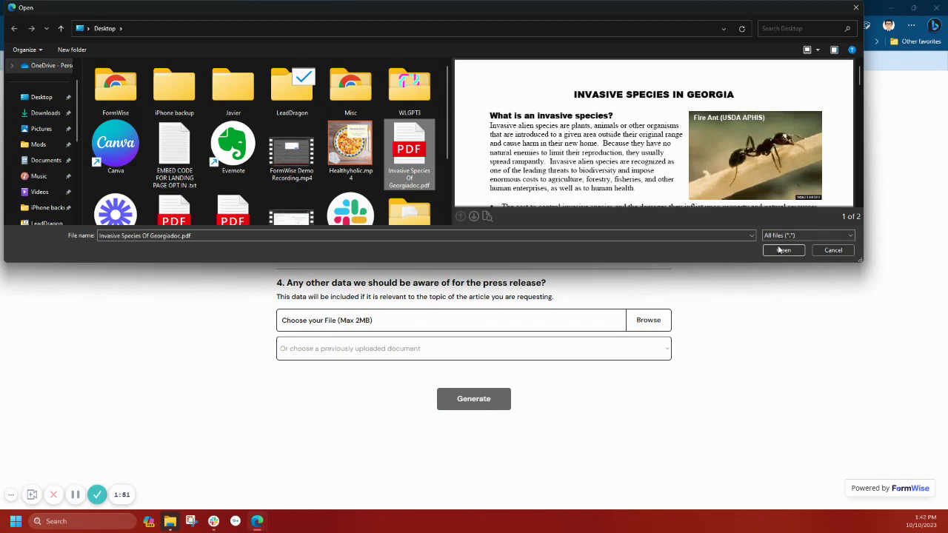
left_click(782, 251)
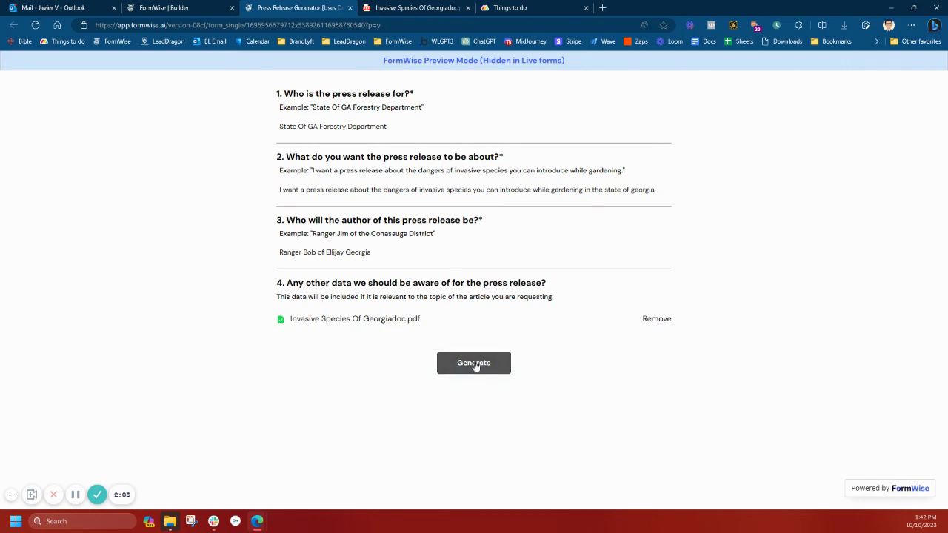
Review the Press Release Data Source AI prompt settings, including Who, Topic and AuthorName.
left_click(190, 14)
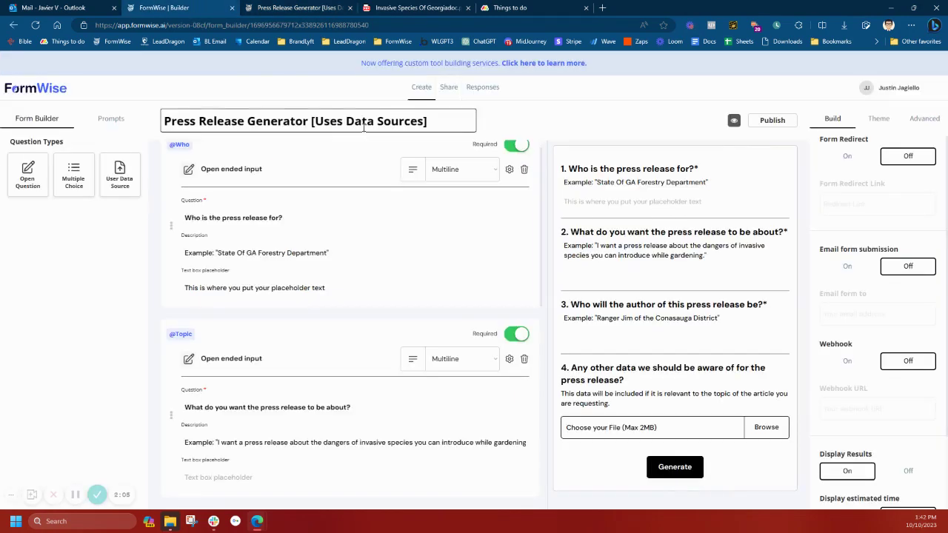
left_click(115, 119)
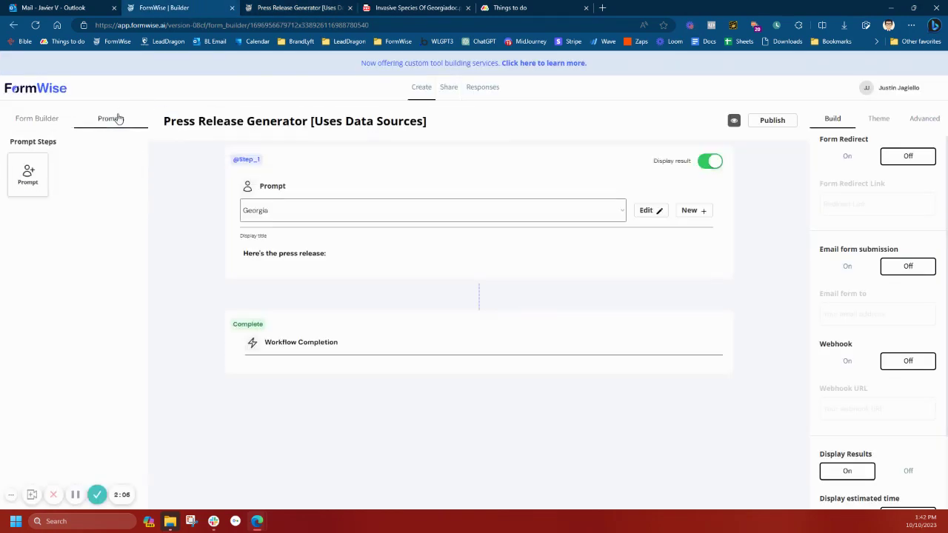
left_click(645, 210)
scroll(577, 237, "down", 1)
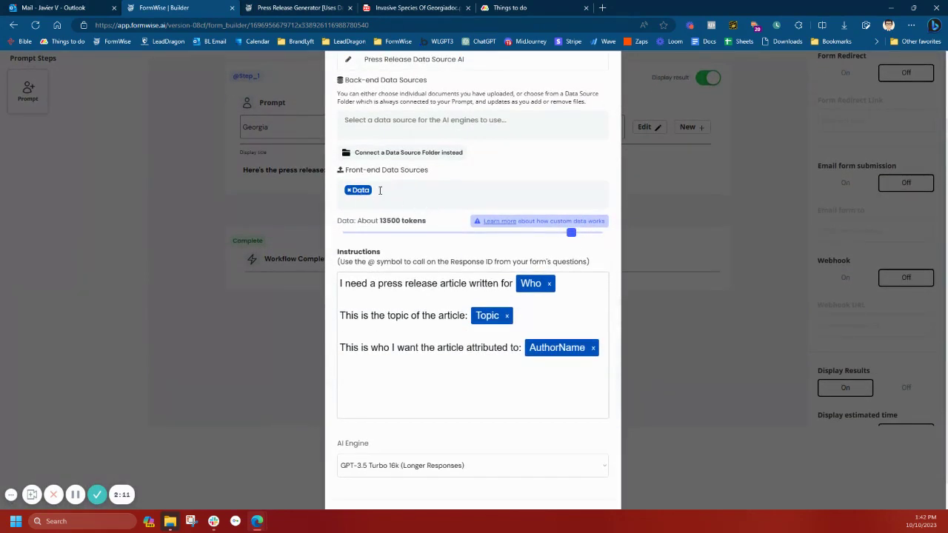
scroll(481, 193, "down", 1)
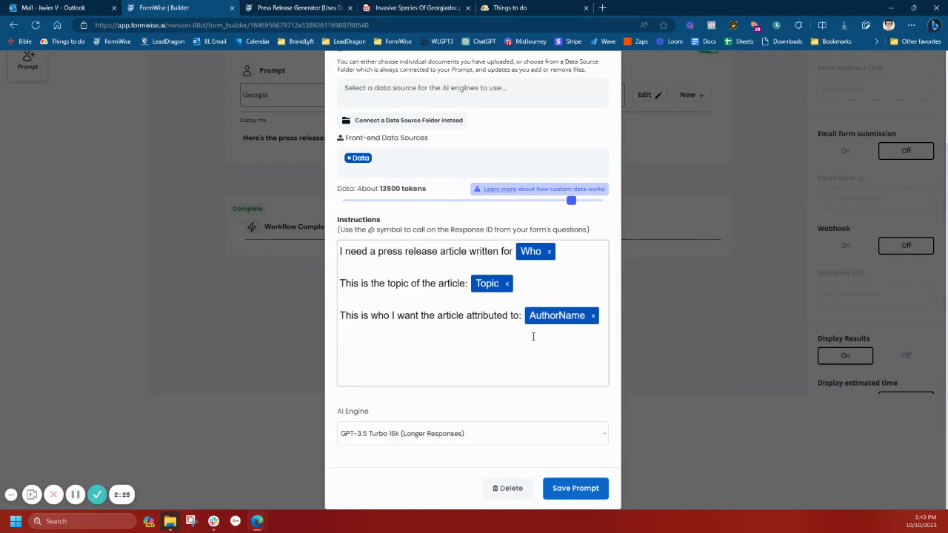
scroll(533, 413, "up", 1)
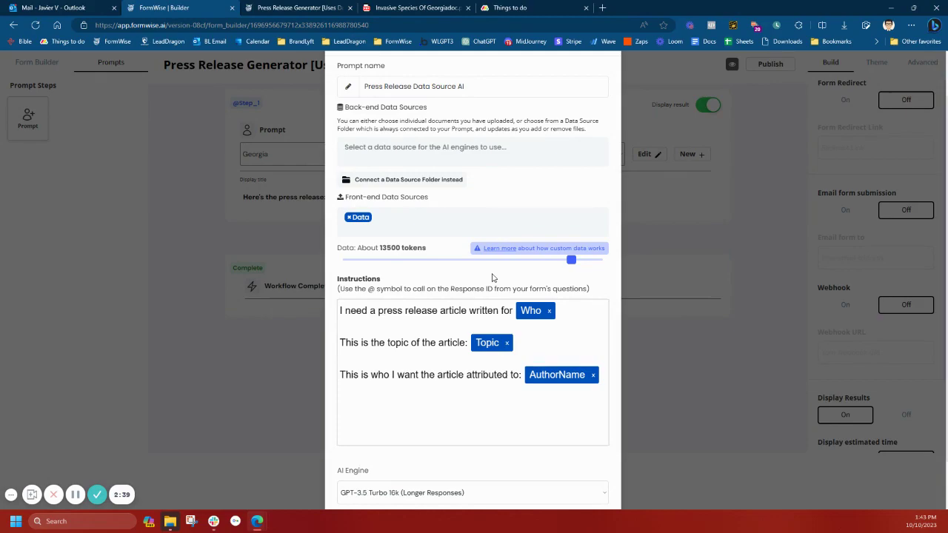
Glance through the source invasive species PDF.
left_click(410, 6)
scroll(546, 239, "up", 3)
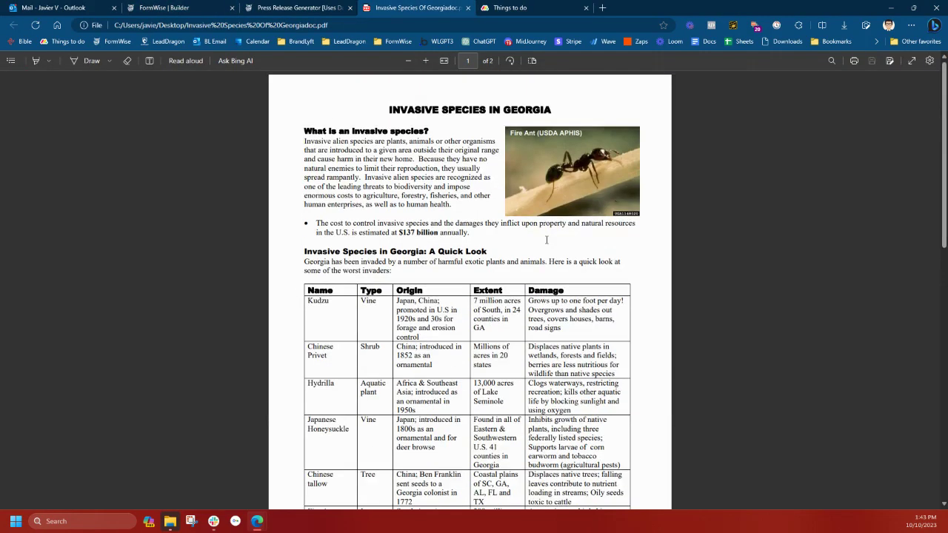
scroll(546, 240, "down", 15)
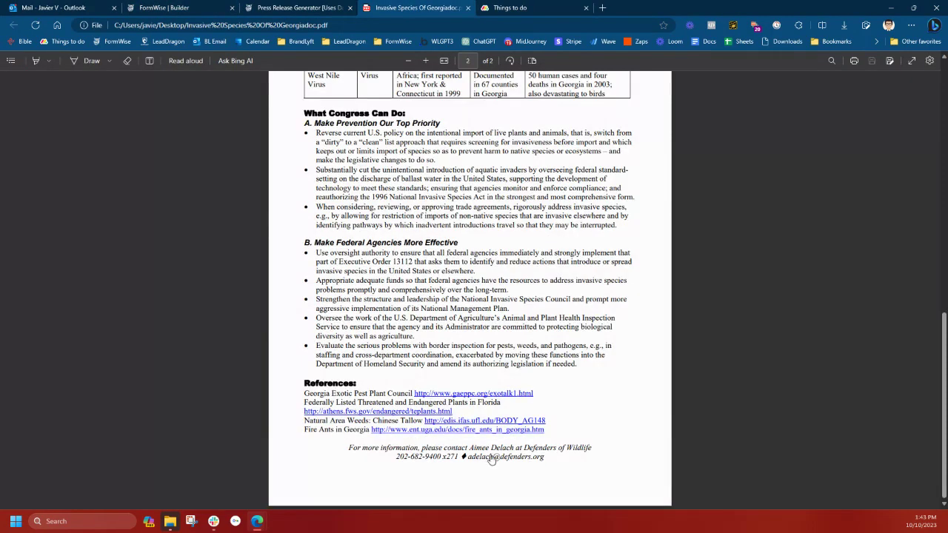
scroll(400, 393, "up", 15)
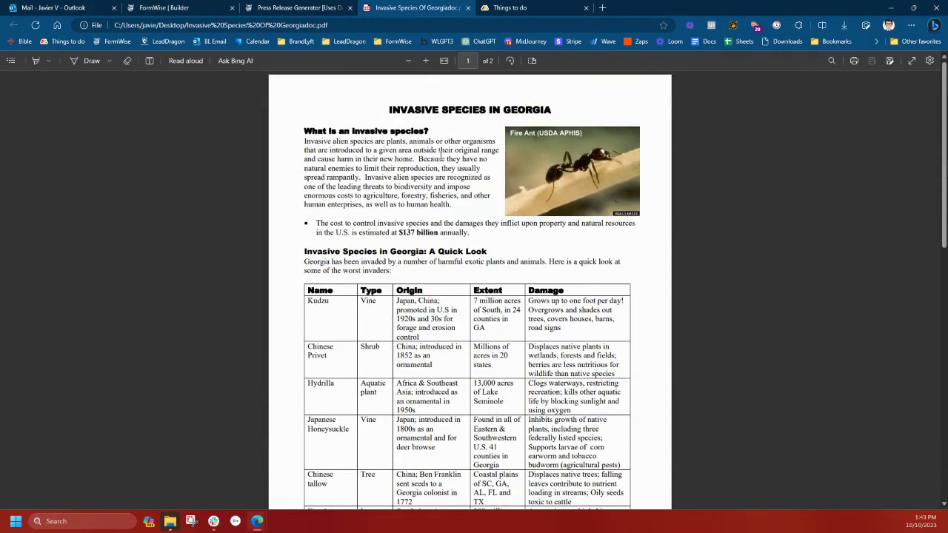
Generate the Georgia invasive-species press release from the filled-in preview form.
left_click(199, 12)
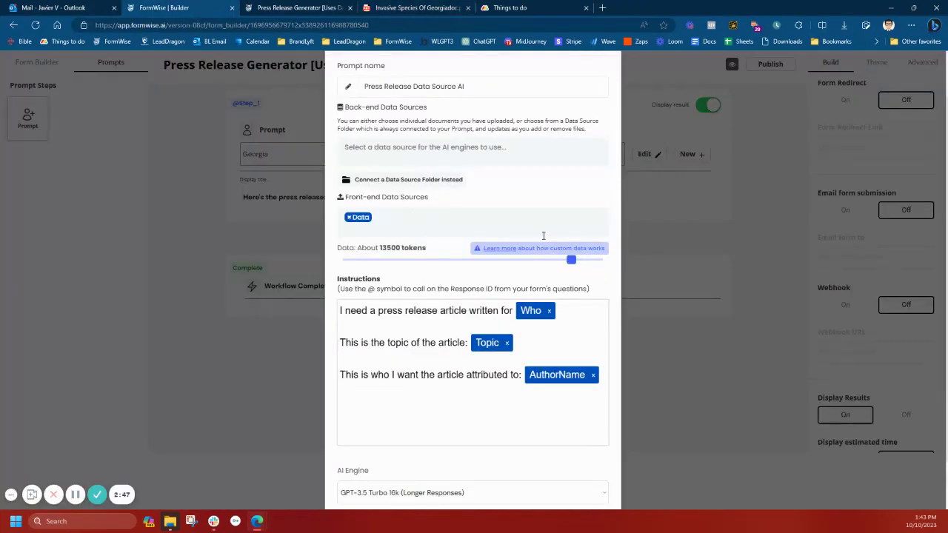
scroll(543, 236, "up", 2)
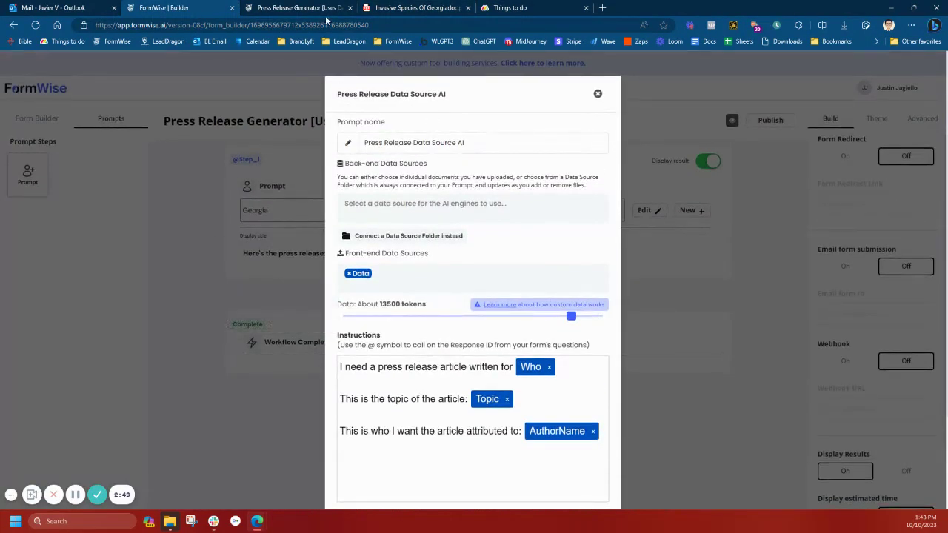
left_click(326, 16)
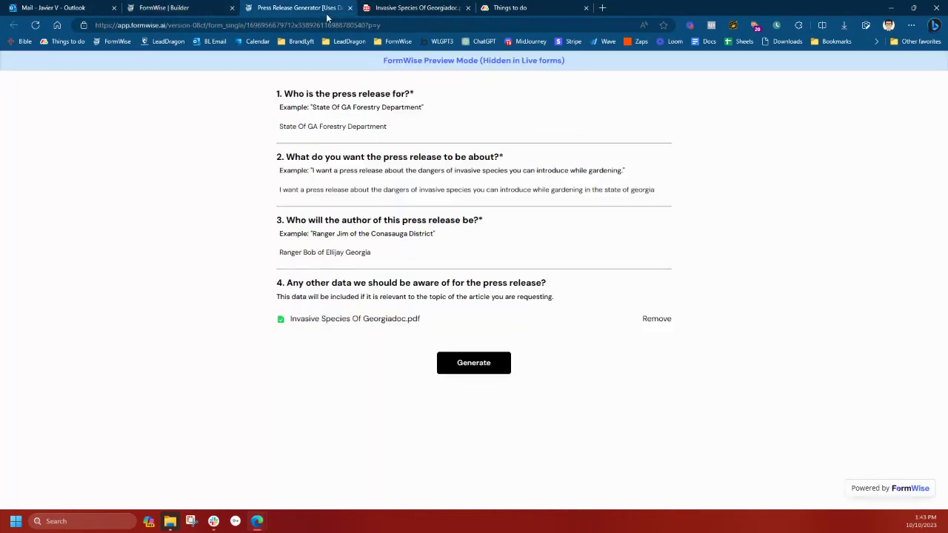
left_click(478, 374)
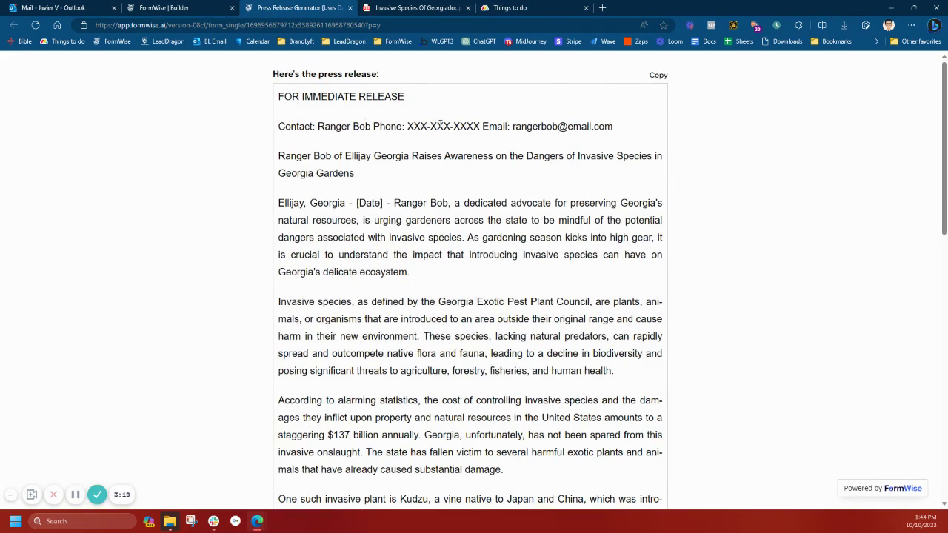
Select the release's '$137 billion annually' figure and switch to the source PDF to verify it.
scroll(575, 219, "down", 1)
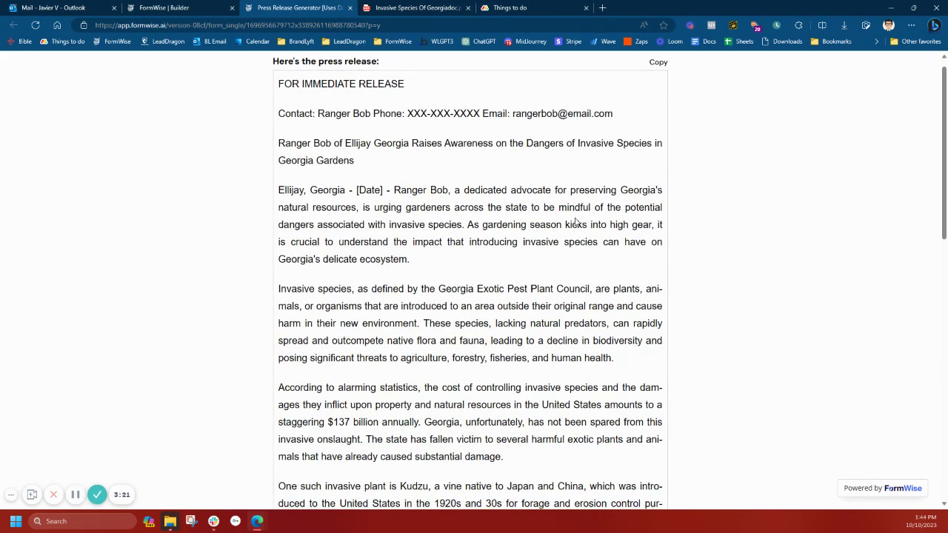
scroll(562, 129, "down", 1)
scroll(510, 116, "down", 1)
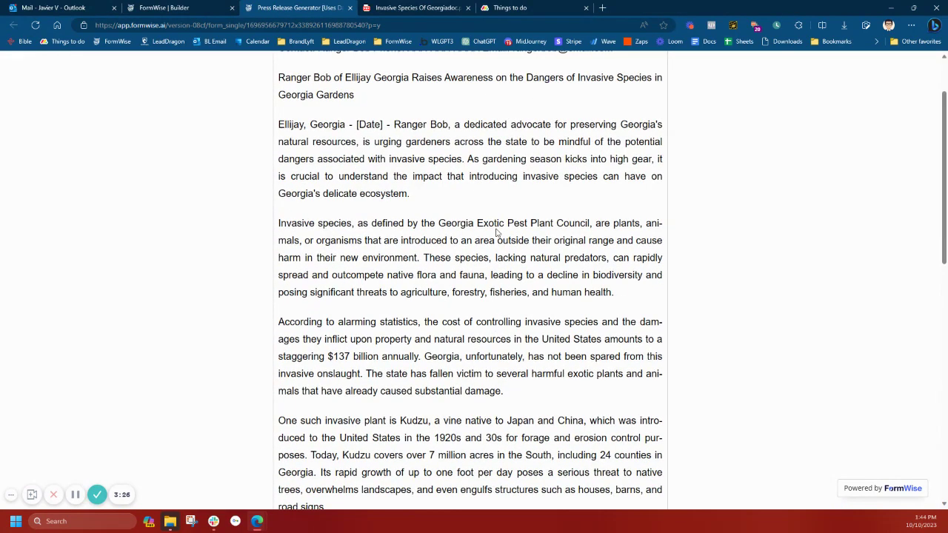
scroll(498, 234, "down", 2)
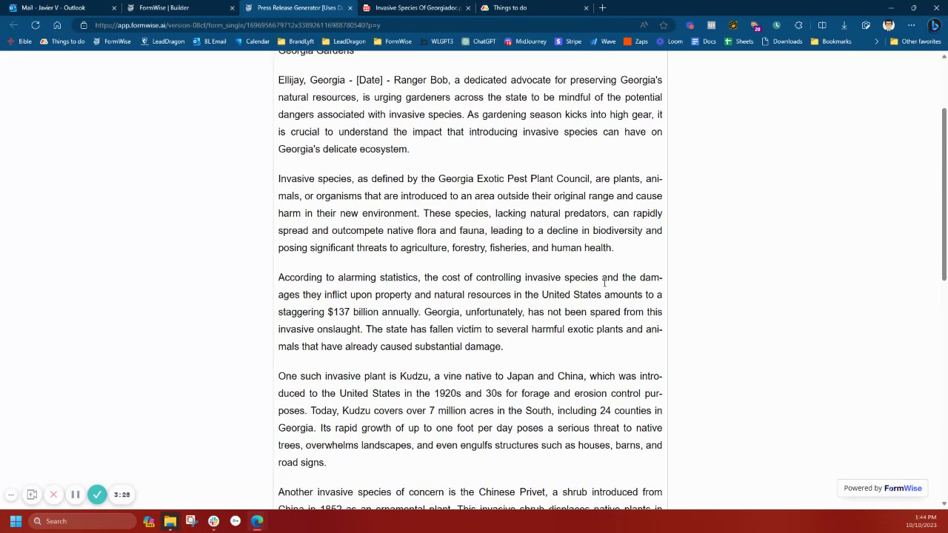
left_click_drag(332, 312, 419, 312)
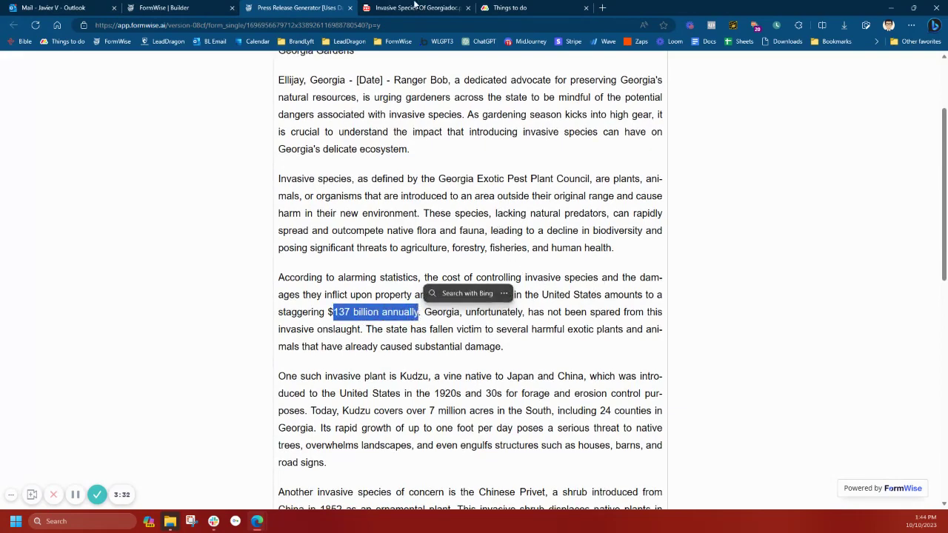
key("ctrl+Tab")
Compare the release against the PDF's Quick Look table of Kudzu, Chinese Privet and Fire Ant.
scroll(499, 223, "up", 5, "ctrl")
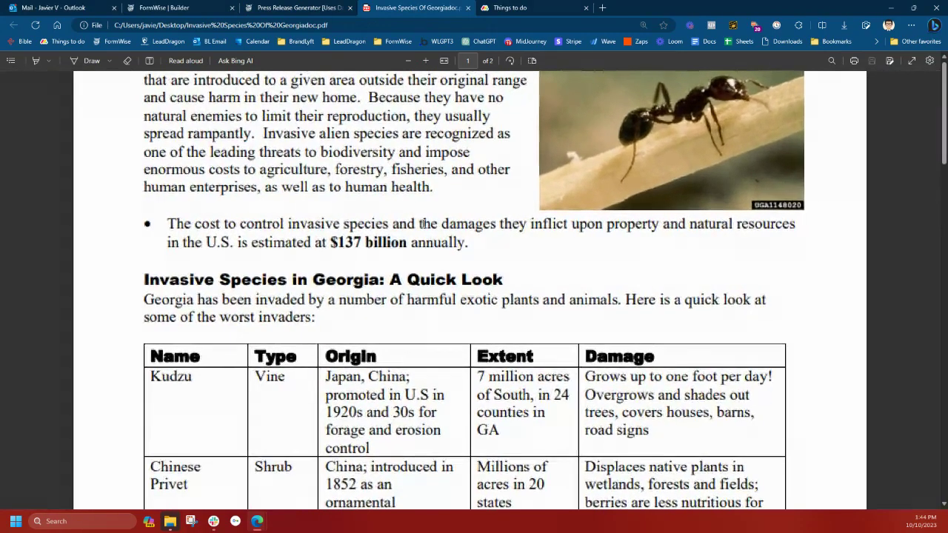
scroll(386, 227, "down", 5, "ctrl")
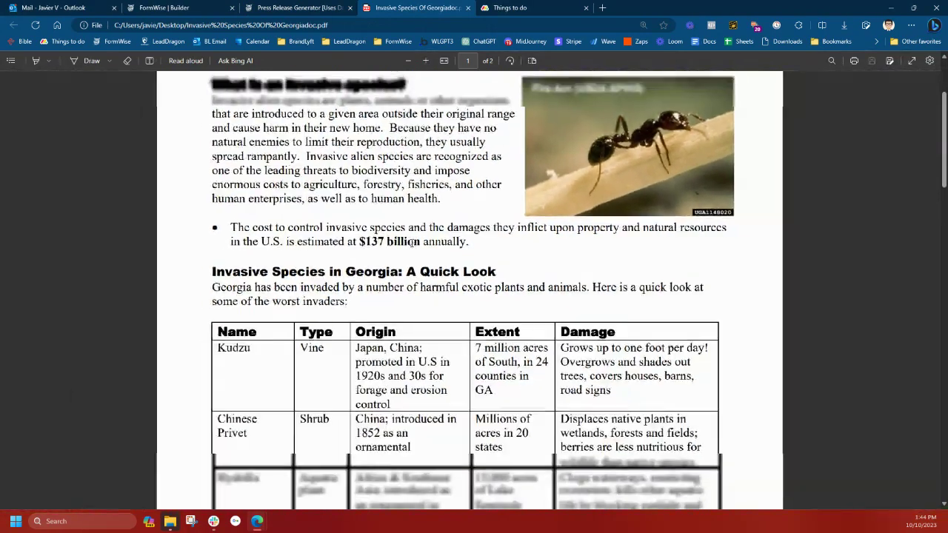
left_click(306, 8)
scroll(377, 246, "down", 2)
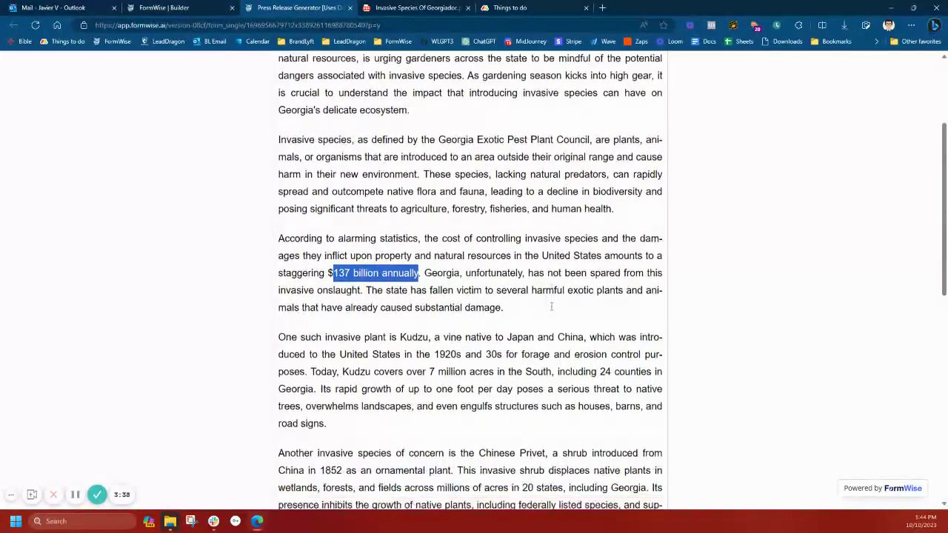
scroll(400, 218, "down", 1)
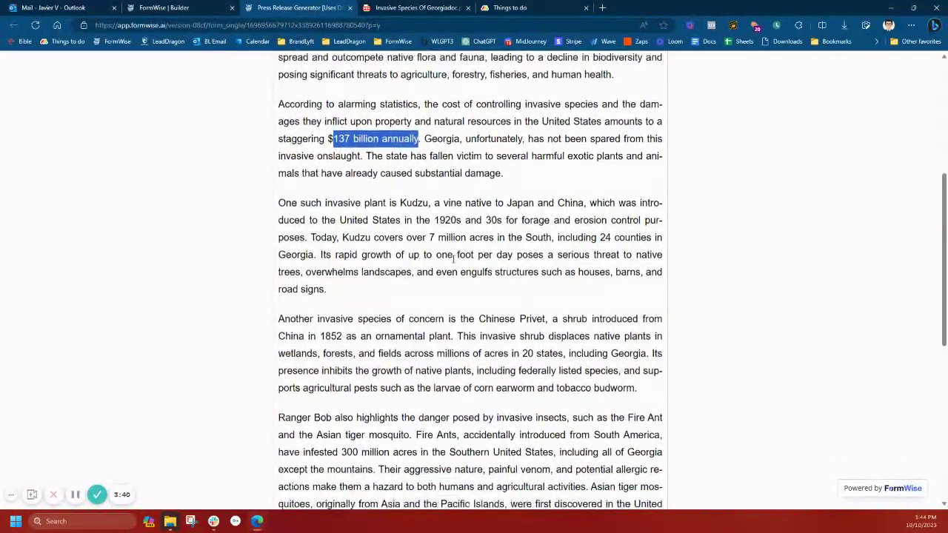
scroll(443, 293, "down", 1)
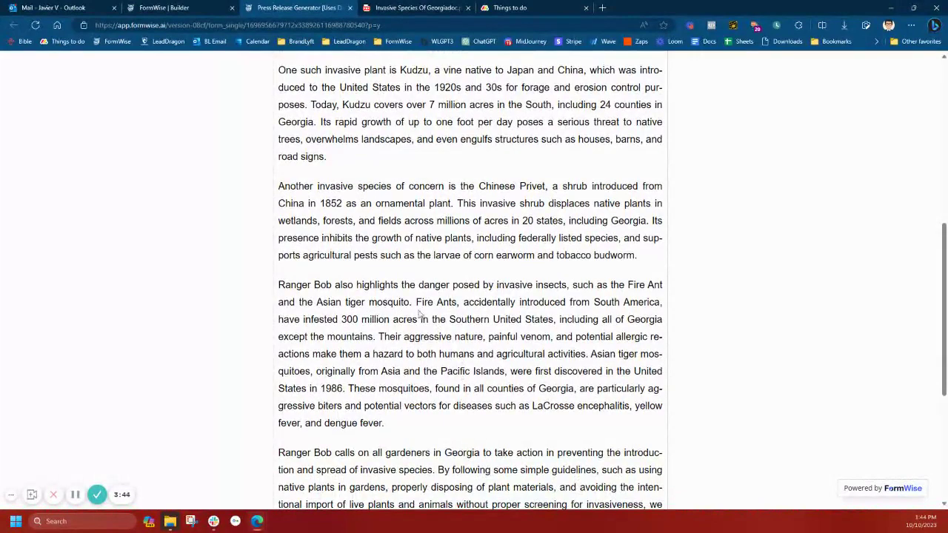
scroll(507, 308, "down", 1)
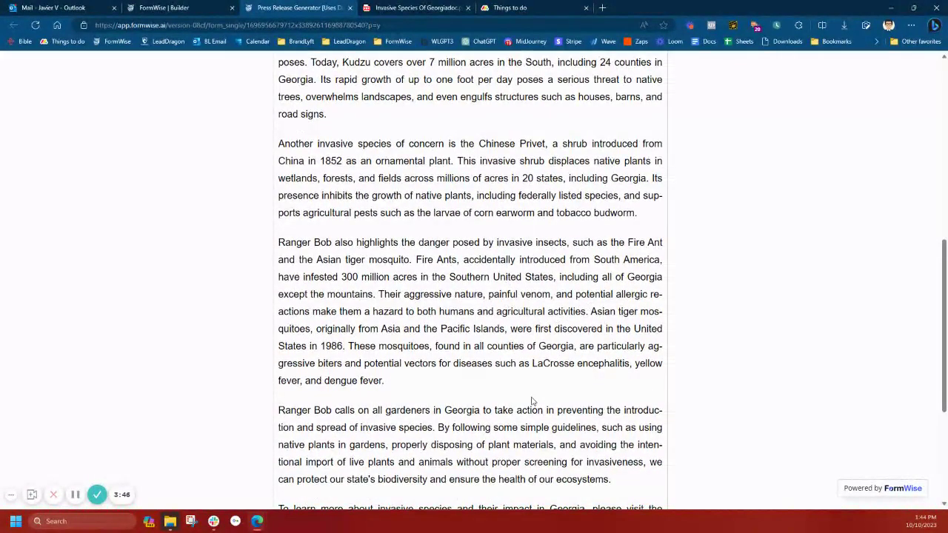
left_click(403, 10)
scroll(464, 298, "down", 2)
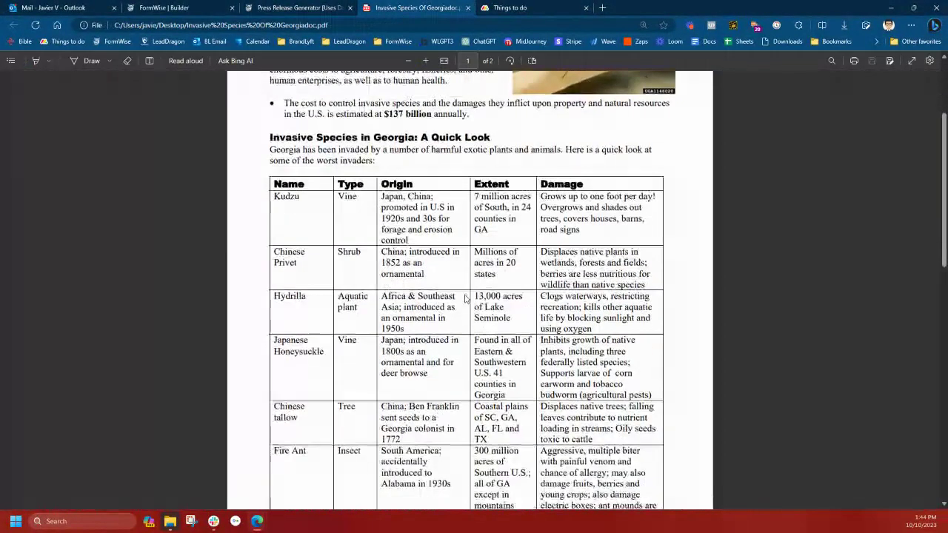
scroll(465, 298, "down", 1)
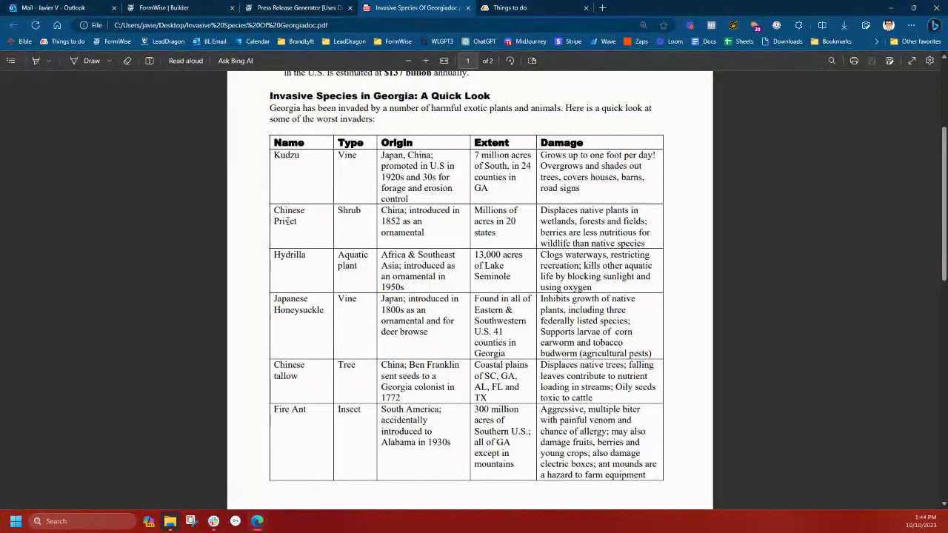
Read the release down to the Note to Editors and mark the council website mention.
left_click(309, 7)
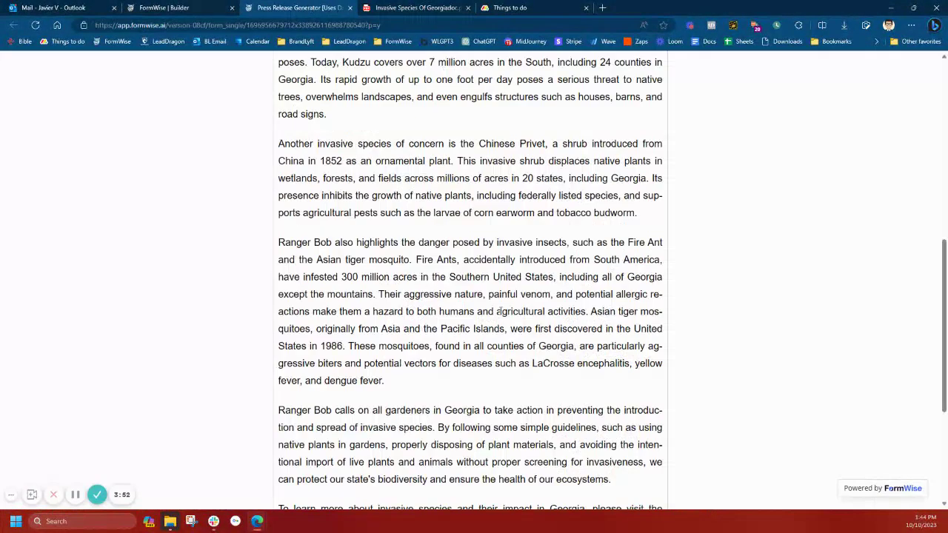
scroll(497, 311, "down", 2)
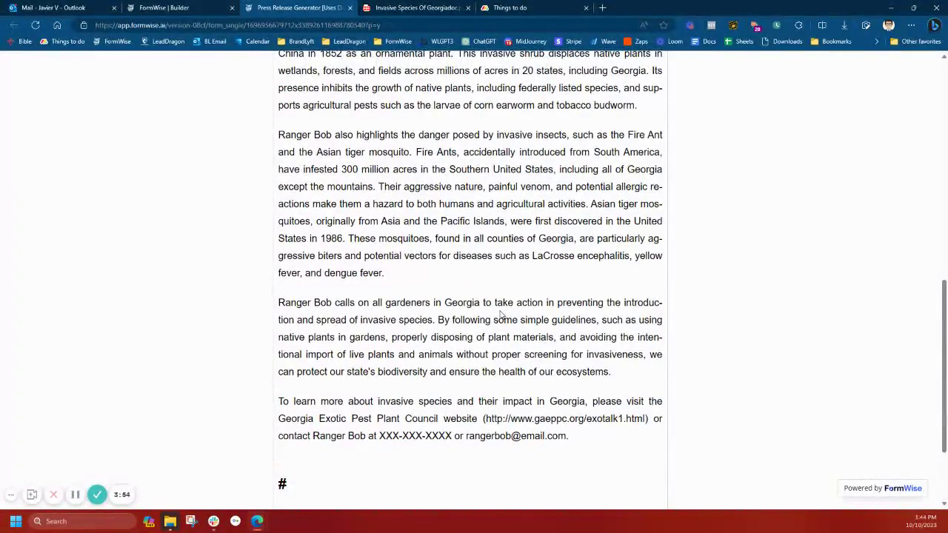
scroll(501, 314, "down", 2)
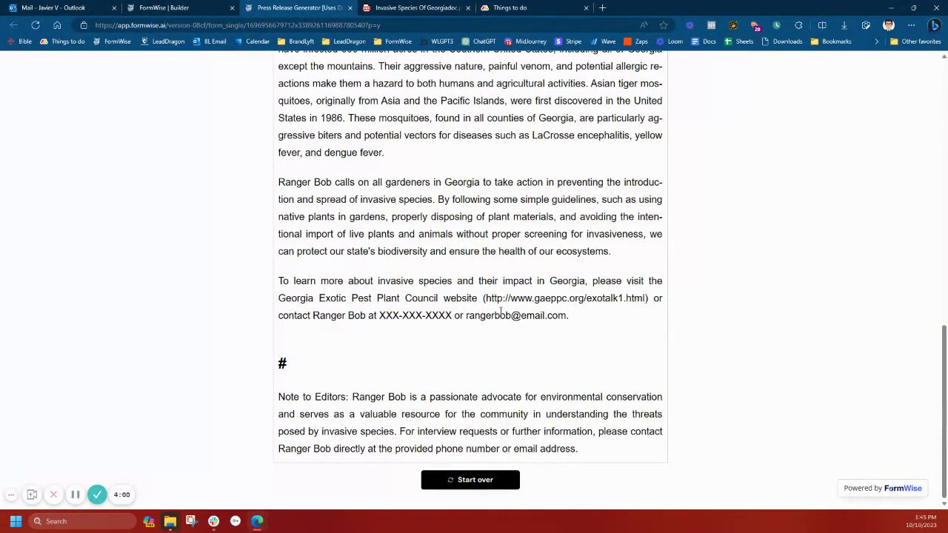
scroll(568, 311, "up", 4)
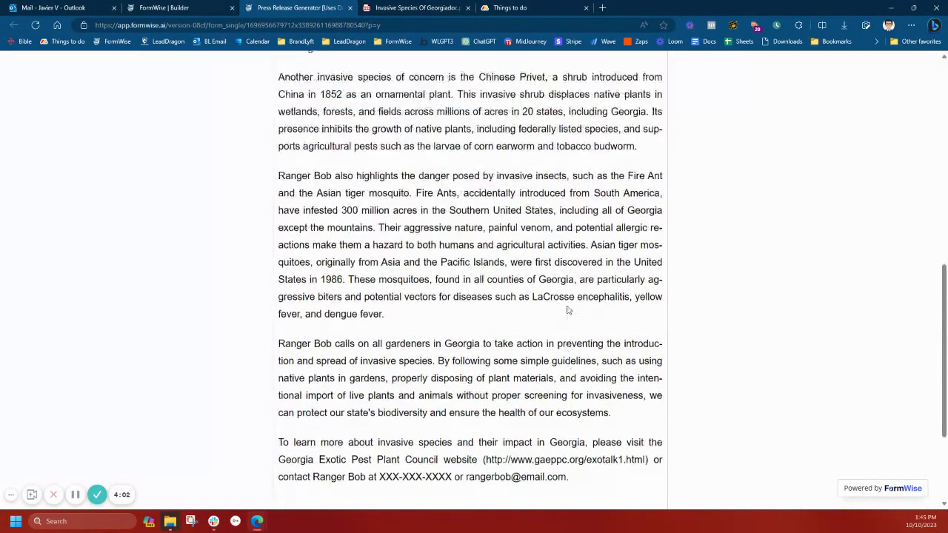
scroll(568, 308, "up", 1)
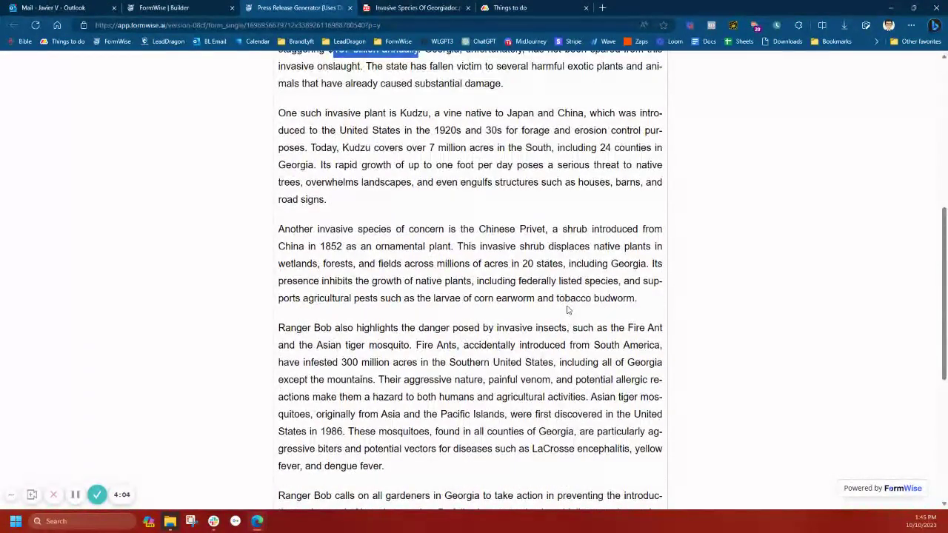
scroll(568, 309, "down", 1)
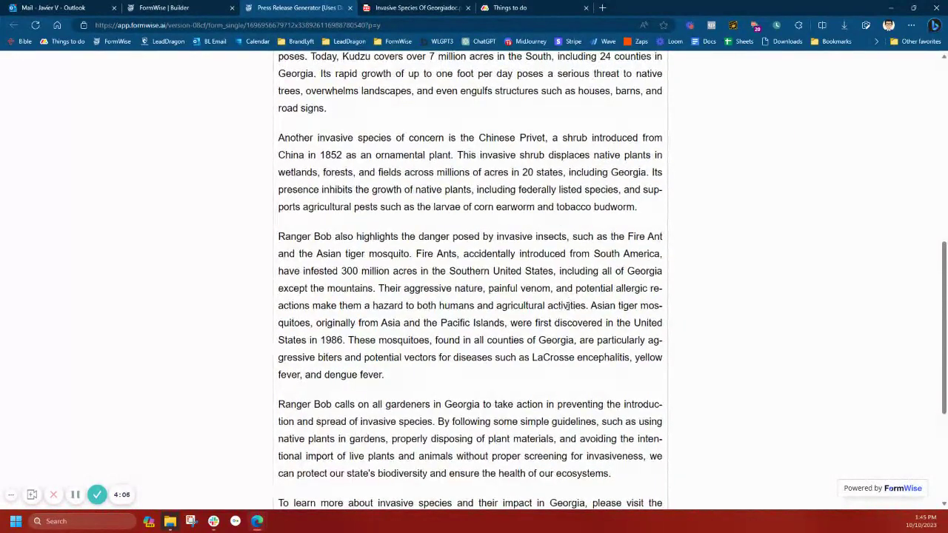
scroll(567, 306, "down", 3)
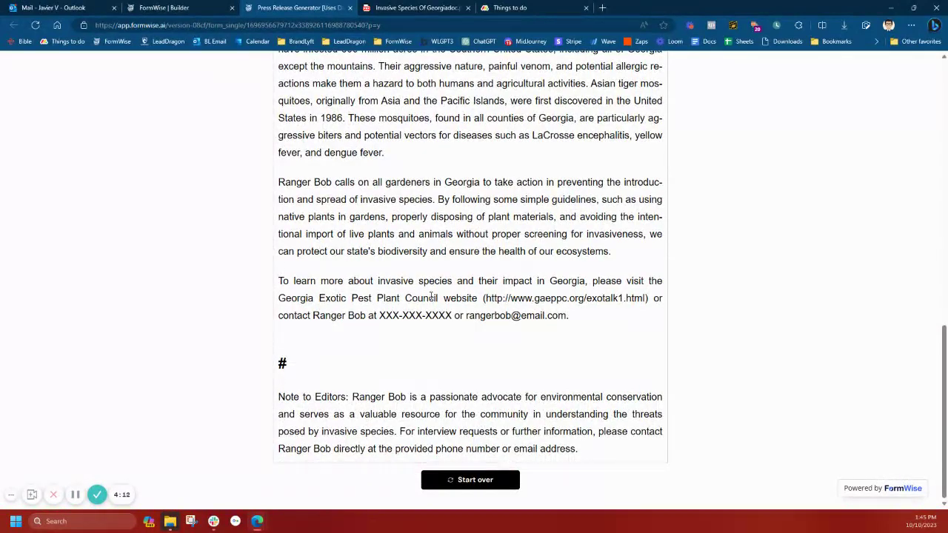
left_click_drag(439, 296, 446, 299)
Confirm the Georgia Exotic Pest Plant Council link in the PDF's References, then return to the release.
key("ctrl+Tab")
scroll(596, 298, "down", 6)
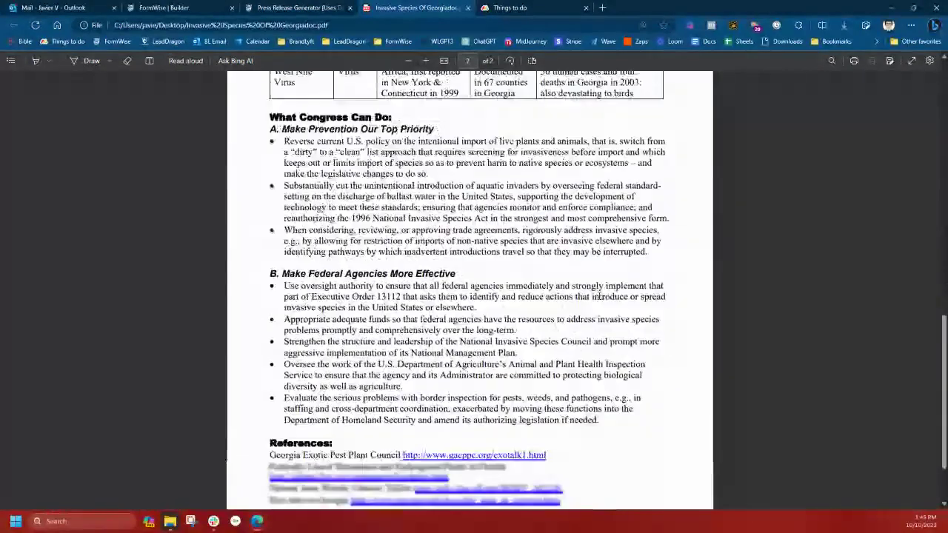
scroll(600, 295, "down", 2)
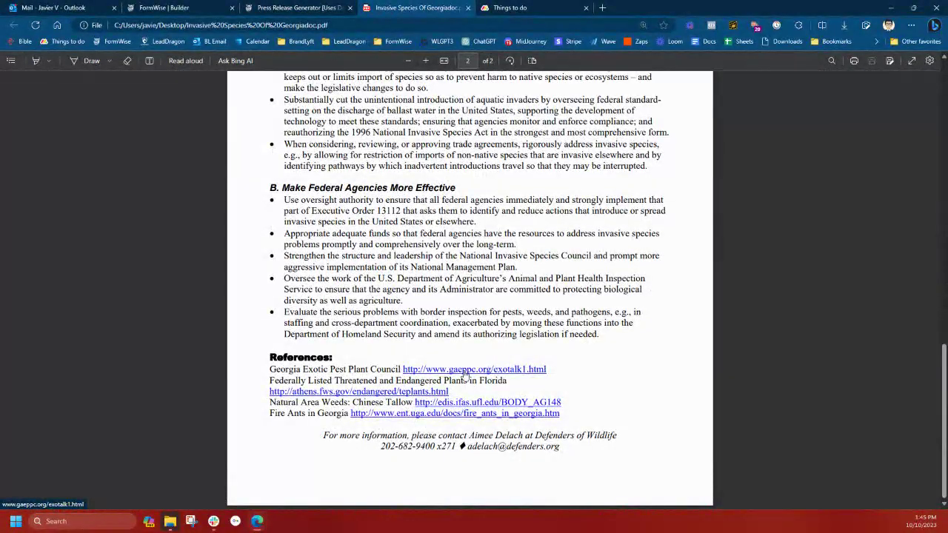
key("ctrl+shift+Tab")
scroll(581, 213, "up", 1)
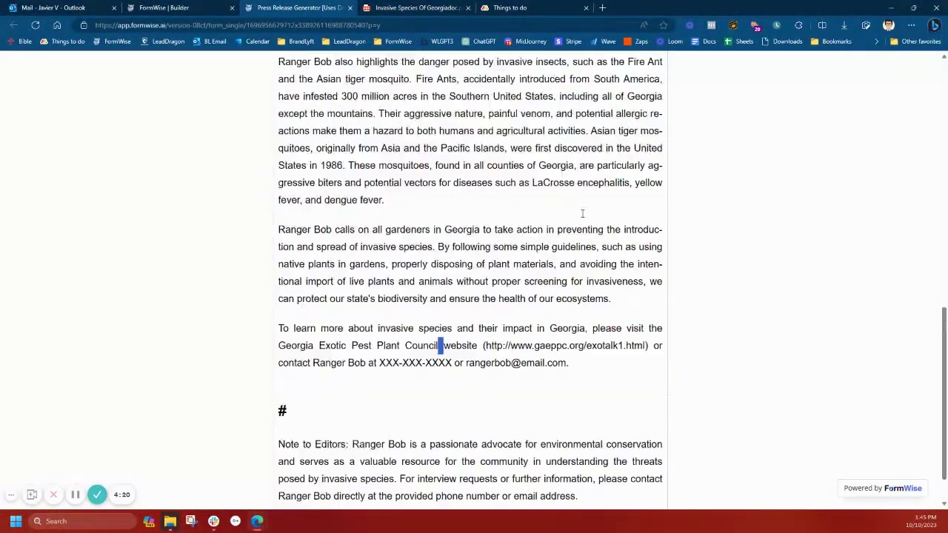
scroll(582, 213, "up", 15)
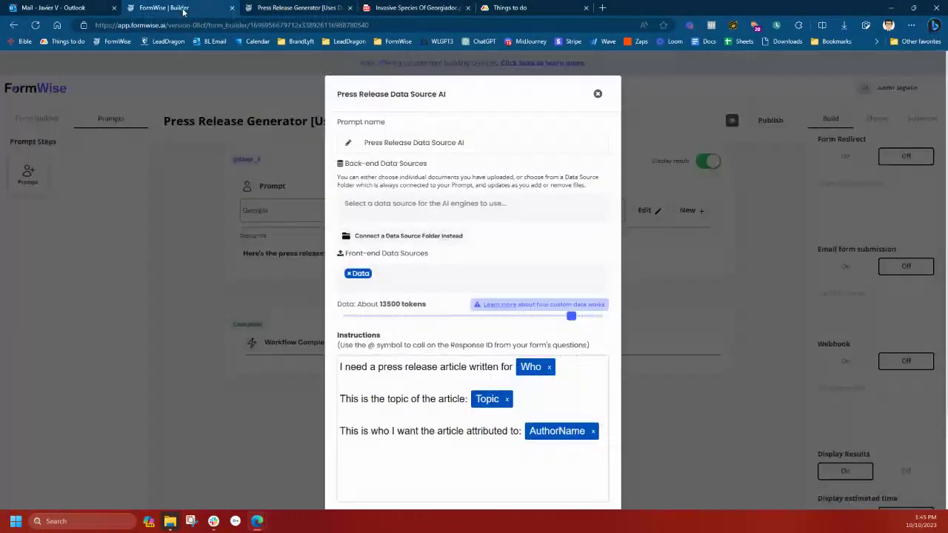
Close the Data Source AI settings, revisit the questions, then reopen and close the prompt settings.
left_click(187, 10)
left_click(598, 94)
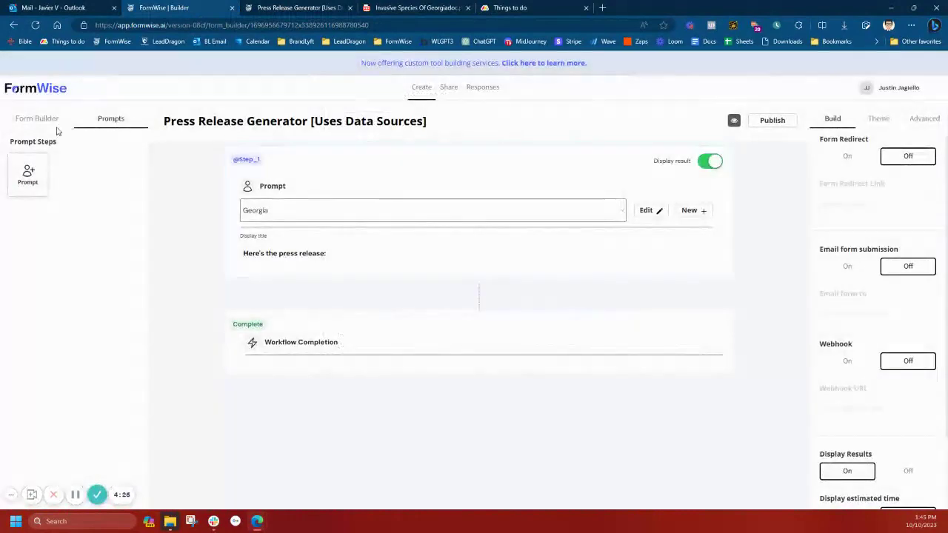
left_click(52, 120)
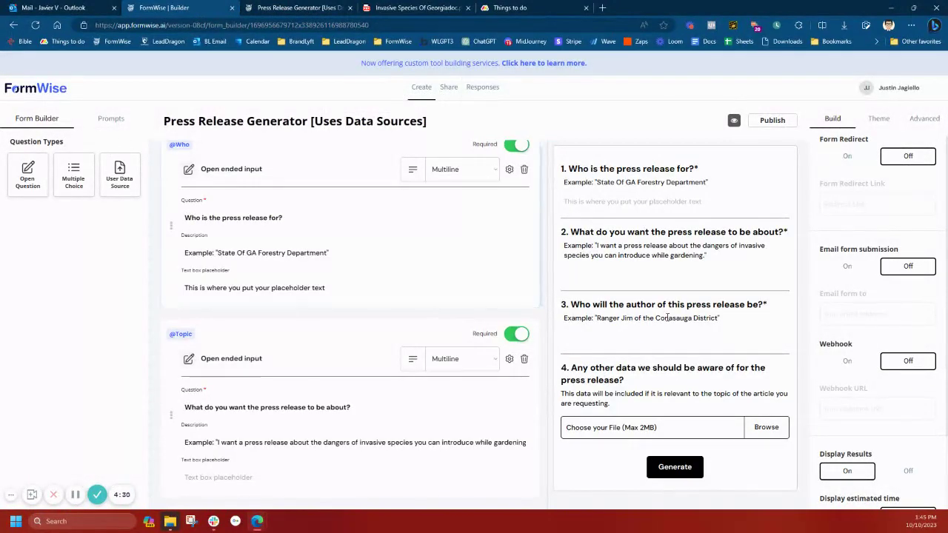
left_click(111, 120)
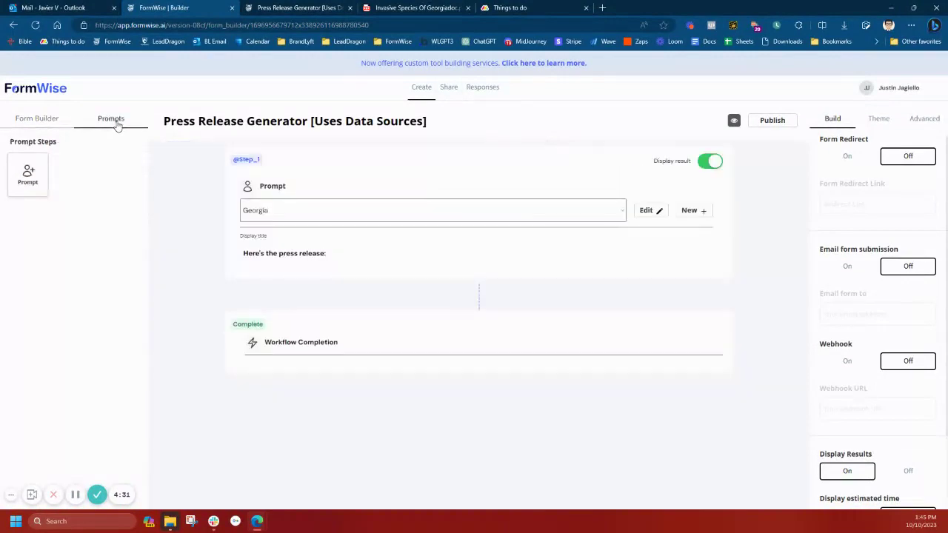
left_click(646, 213)
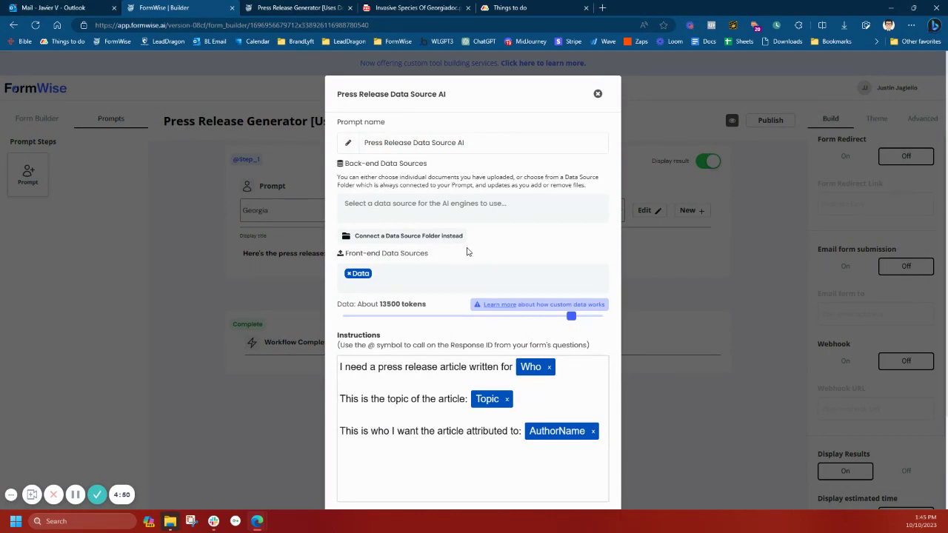
left_click(597, 93)
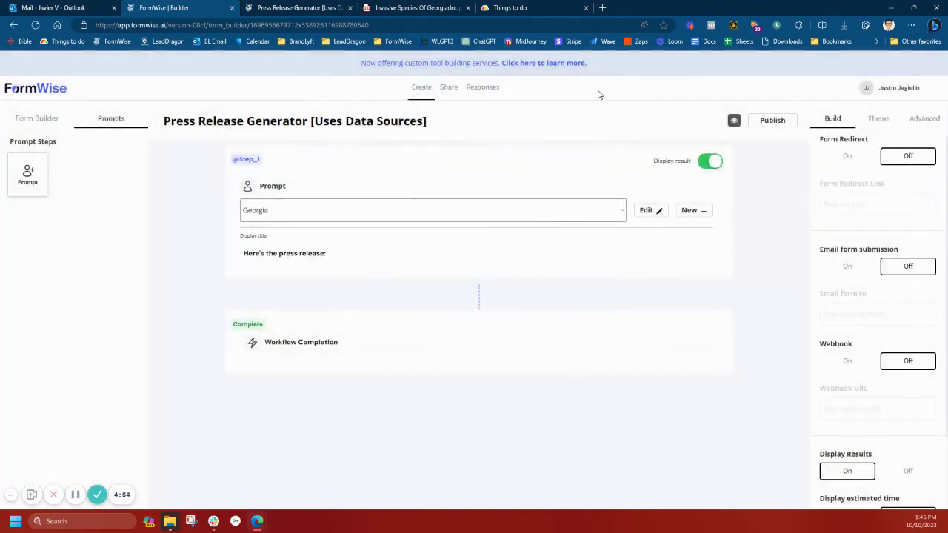